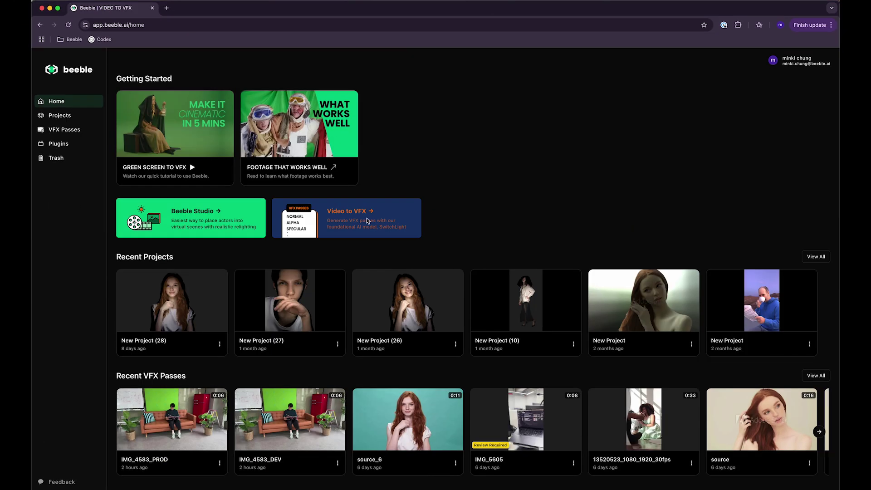
Upload IMG_4583.MOV through Beeble's Video to VFX.
{"action": "left_click", "coordinate": [336, 218]}
{"action": "left_click", "coordinate": [380, 242]}
{"action": "left_click", "coordinate": [282, 157]}
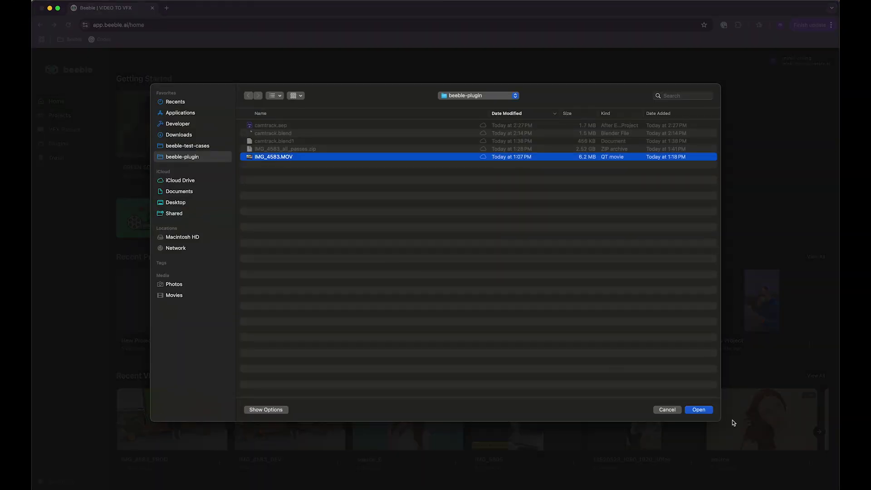
{"action": "left_click", "coordinate": [703, 413]}
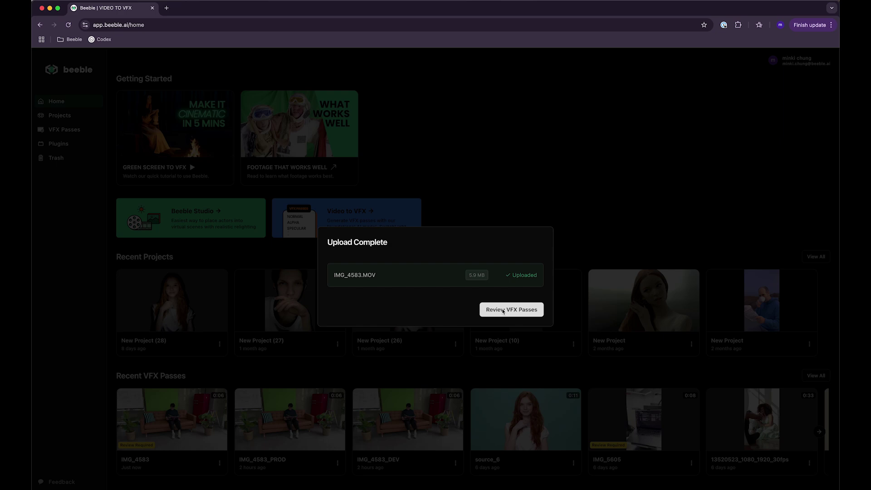
Review the Alpha, Base Color, Normal and Metallic passes, then generate the full shot.
{"action": "left_click", "coordinate": [511, 308]}
{"action": "left_click", "coordinate": [572, 212]}
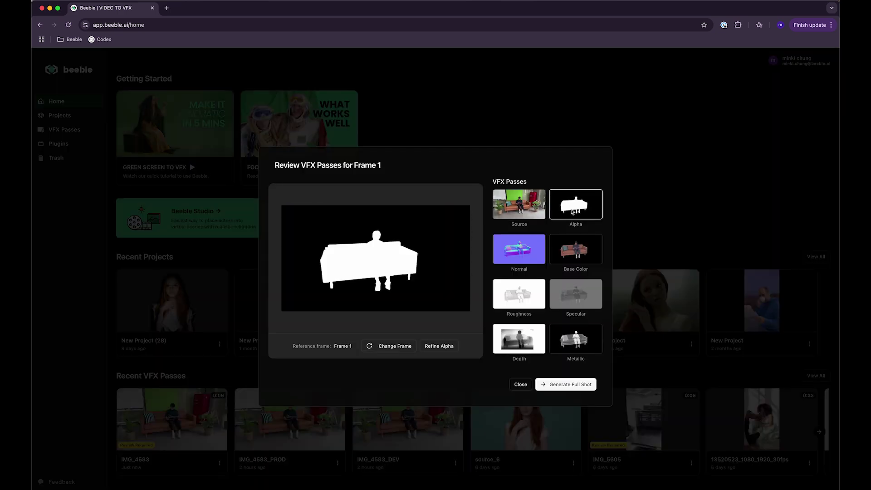
{"action": "left_click", "coordinate": [581, 249]}
{"action": "left_click", "coordinate": [498, 247]}
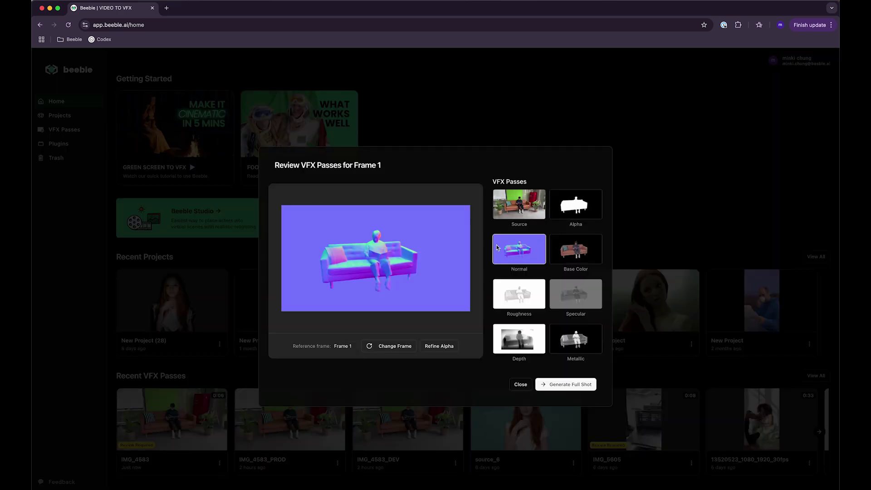
{"action": "left_click", "coordinate": [574, 344]}
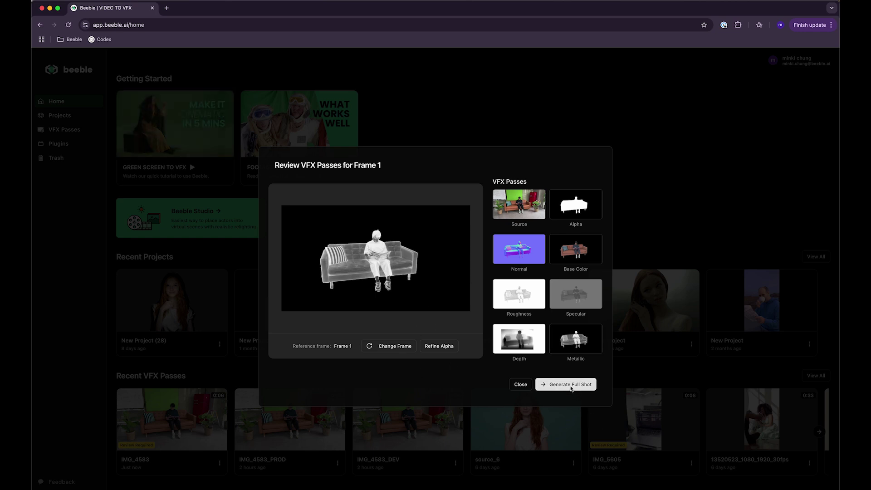
{"action": "left_click", "coordinate": [573, 385]}
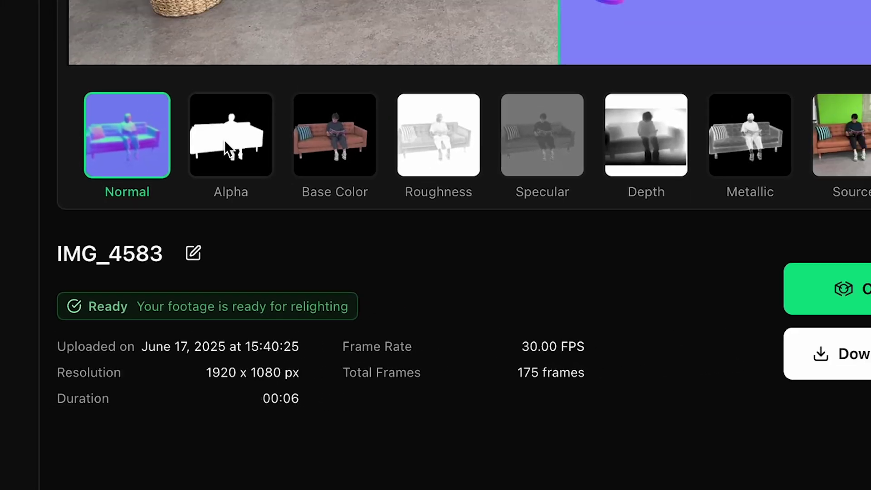
Preview IMG_4583's Alpha and Normal passes and start the Blender all-passes export.
{"action": "left_click", "coordinate": [254, 36]}
{"action": "left_click", "coordinate": [133, 216]}
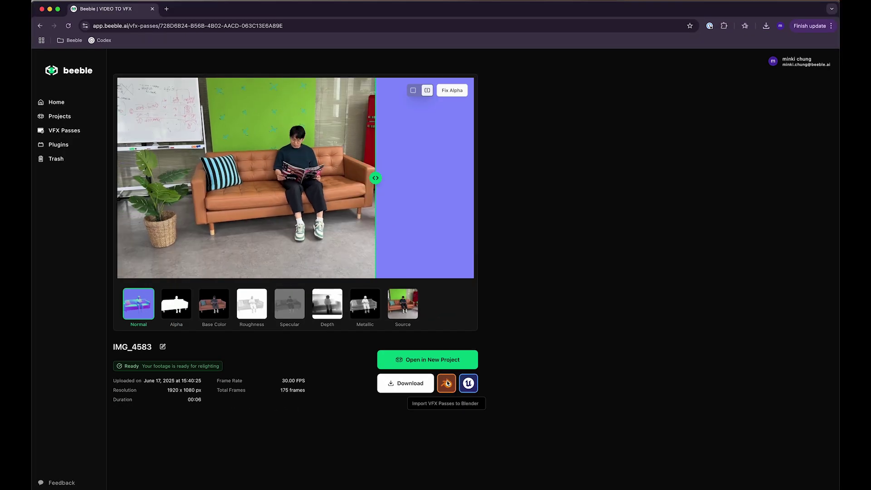
{"action": "left_click", "coordinate": [446, 381]}
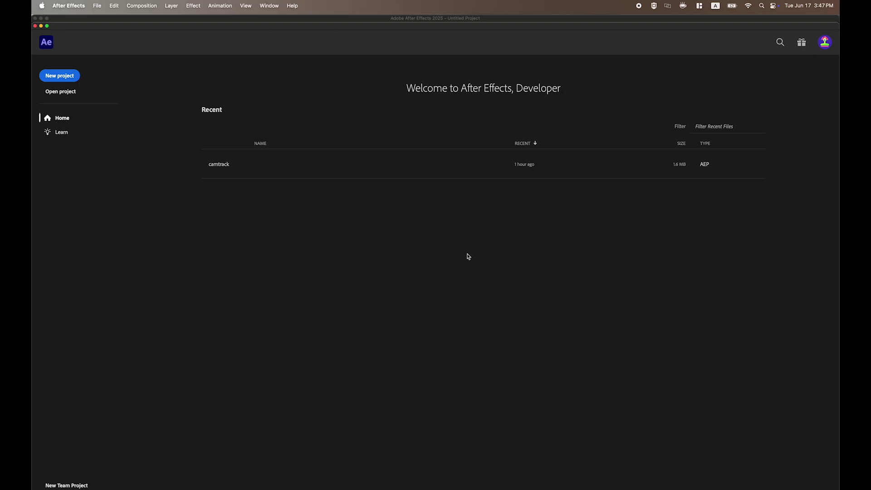
Create a new project with a composition built from IMG_4583.MOV.
{"action": "left_click", "coordinate": [59, 75]}
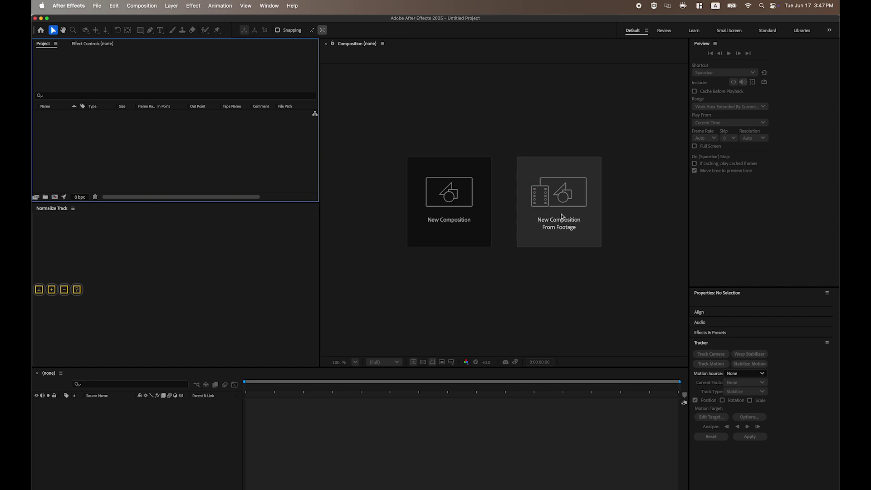
{"action": "left_click", "coordinate": [555, 200]}
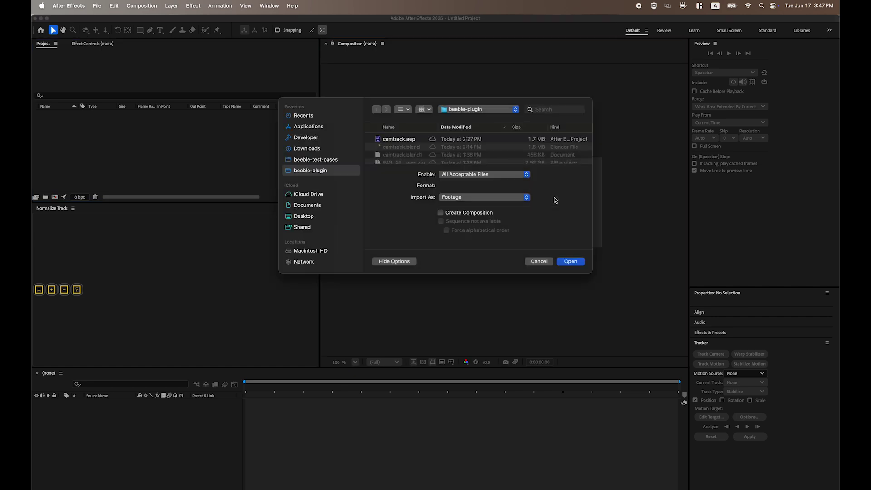
{"action": "scroll", "coordinate": [410, 152], "scroll_direction": "down", "scroll_amount": 2}
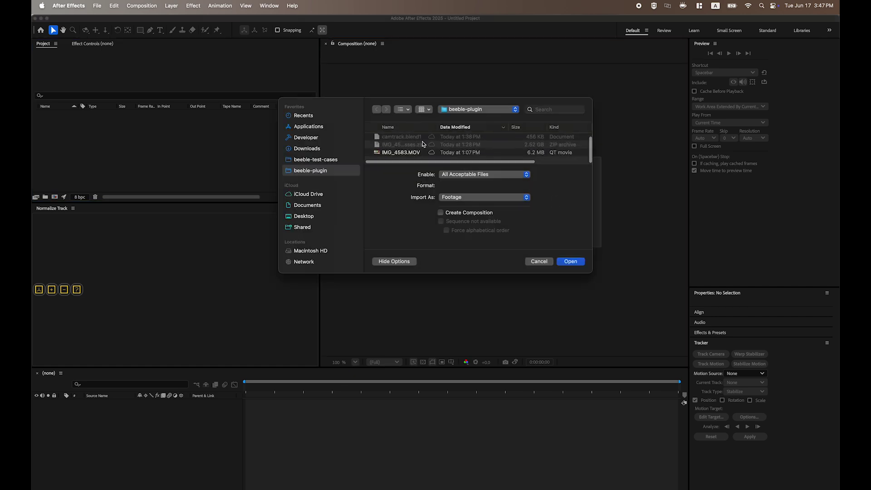
{"action": "left_click", "coordinate": [402, 155]}
{"action": "left_click", "coordinate": [570, 262]}
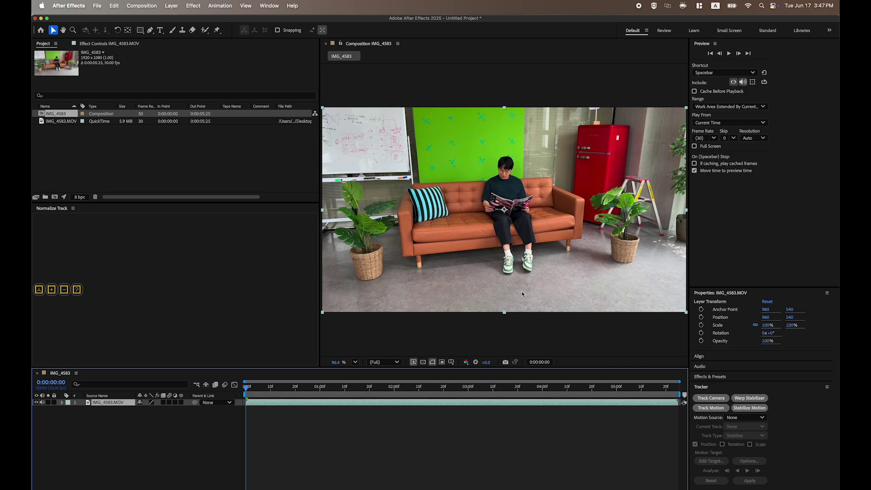
Play a preview of the clip and show the Tracker panel.
{"action": "key", "text": "space"}
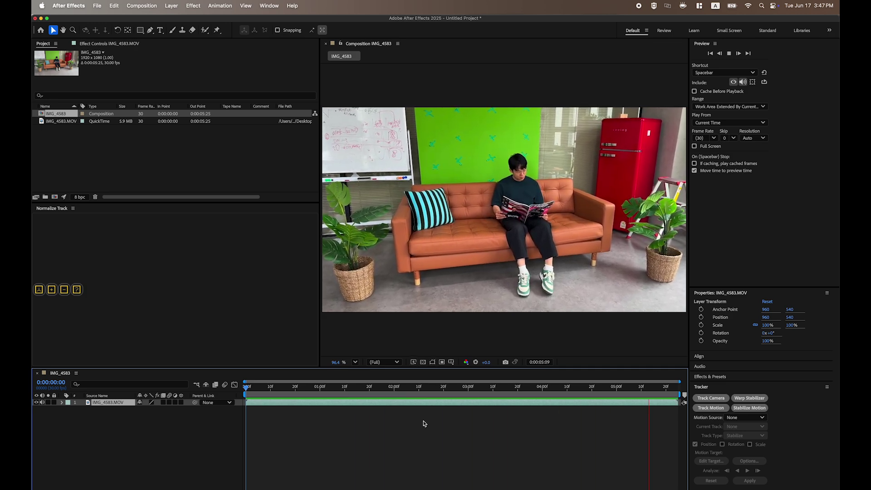
{"action": "key", "text": "space"}
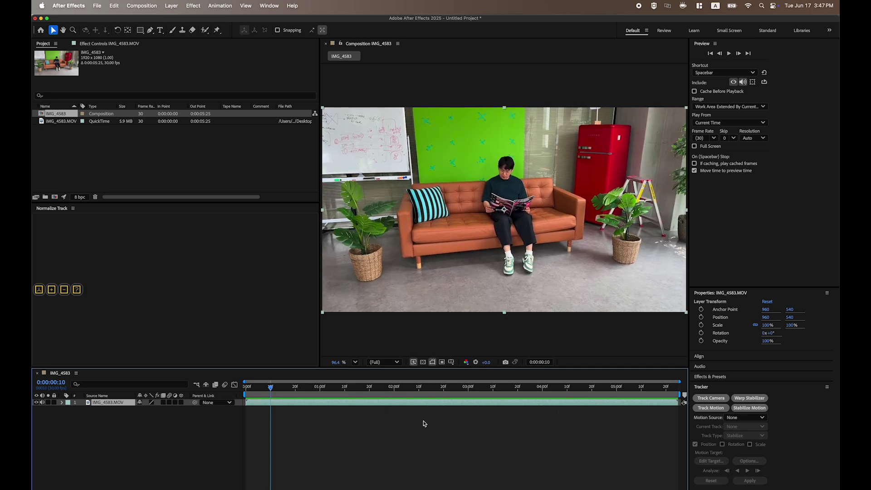
{"action": "left_click", "coordinate": [272, 10]}
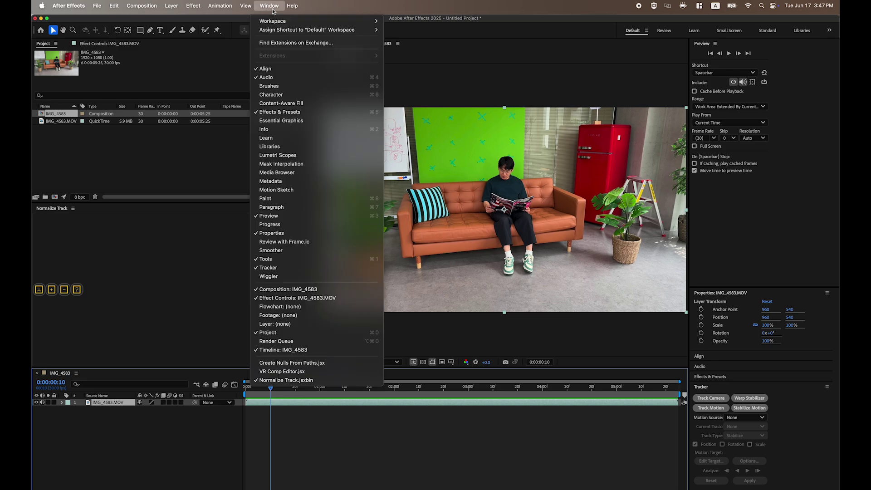
{"action": "left_click", "coordinate": [266, 268]}
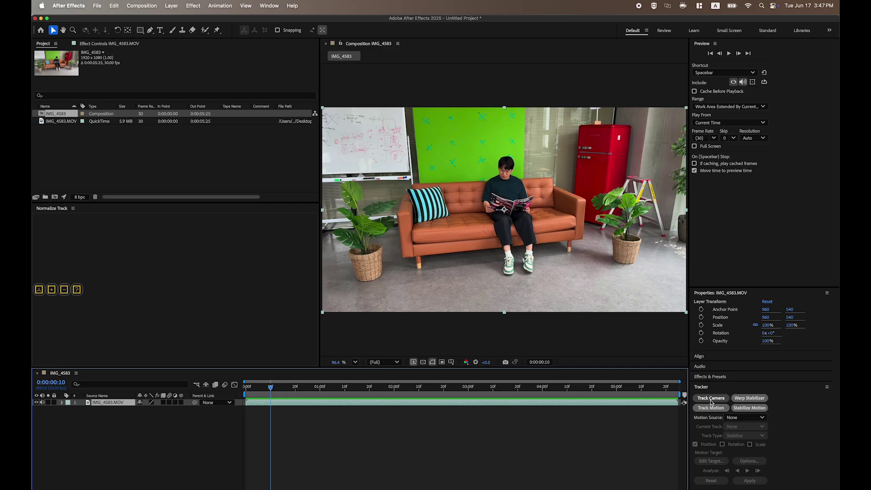
Camera-track the footage using a specified 73.7 horizontal angle of view with Detailed Analysis.
{"action": "left_click", "coordinate": [445, 229]}
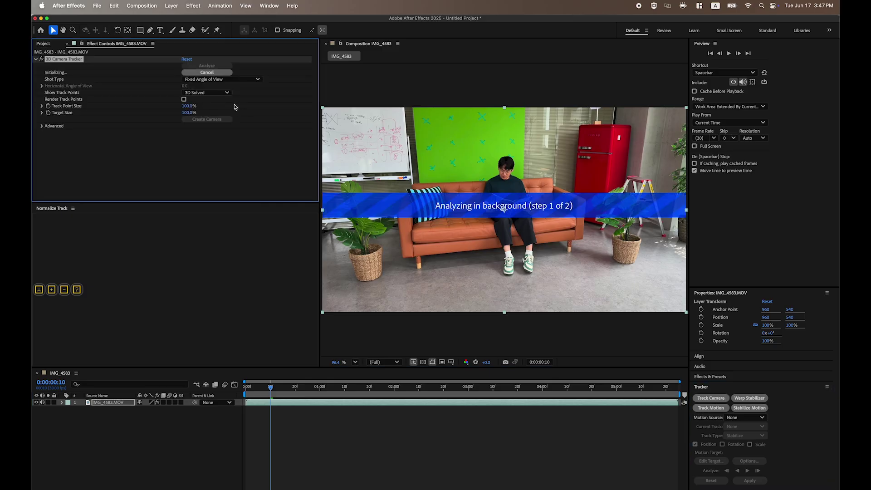
{"action": "left_click", "coordinate": [207, 72]}
{"action": "left_click", "coordinate": [217, 79]}
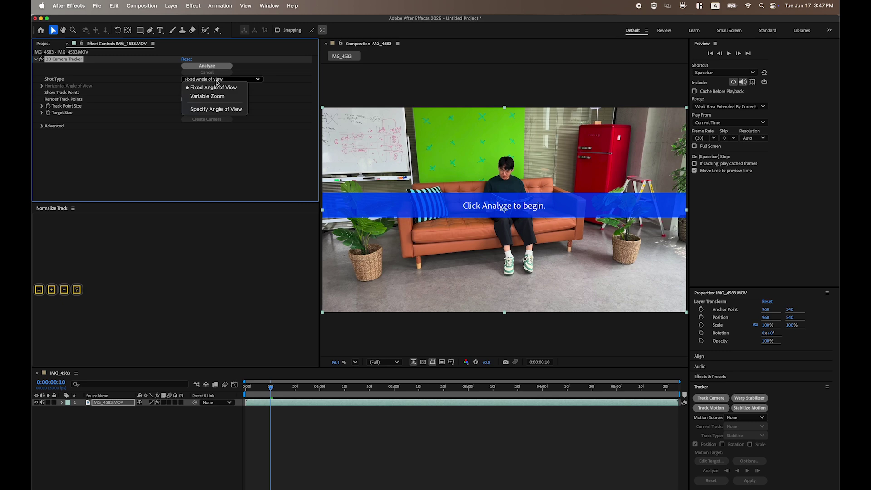
{"action": "left_click", "coordinate": [210, 112]}
{"action": "left_click", "coordinate": [185, 87]}
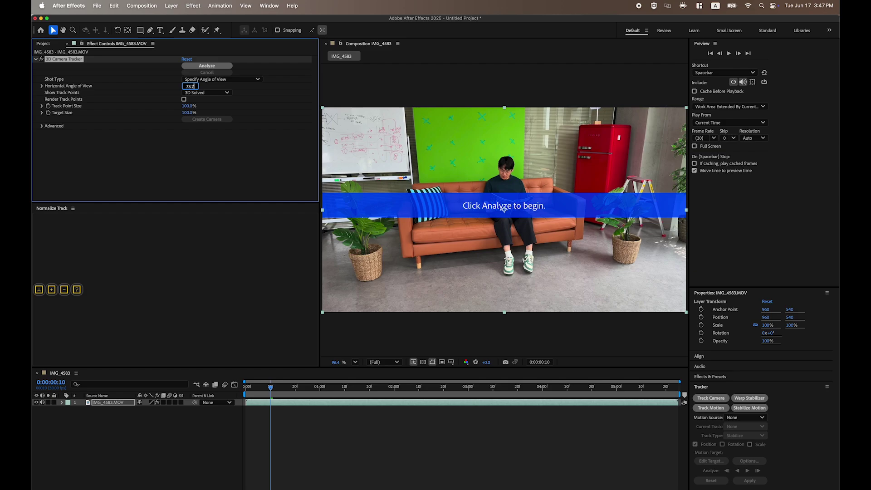
{"action": "key", "text": "Return"}
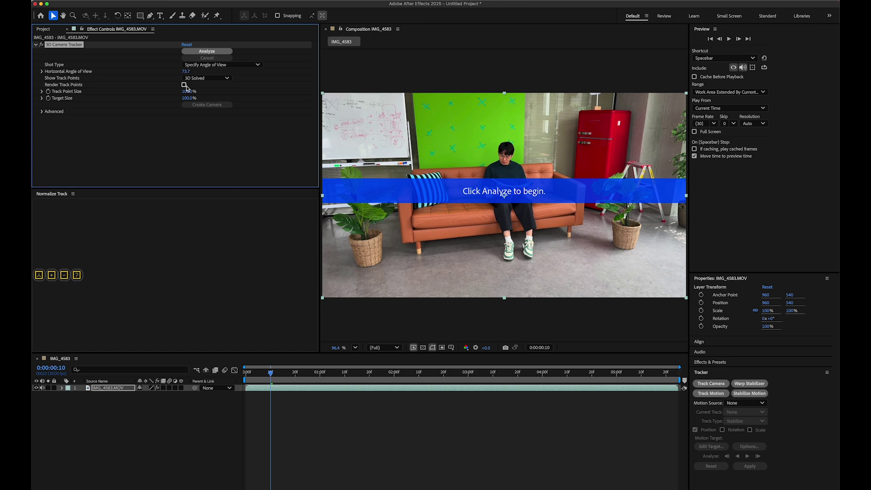
{"action": "left_click", "coordinate": [42, 111]}
{"action": "left_click", "coordinate": [184, 138]}
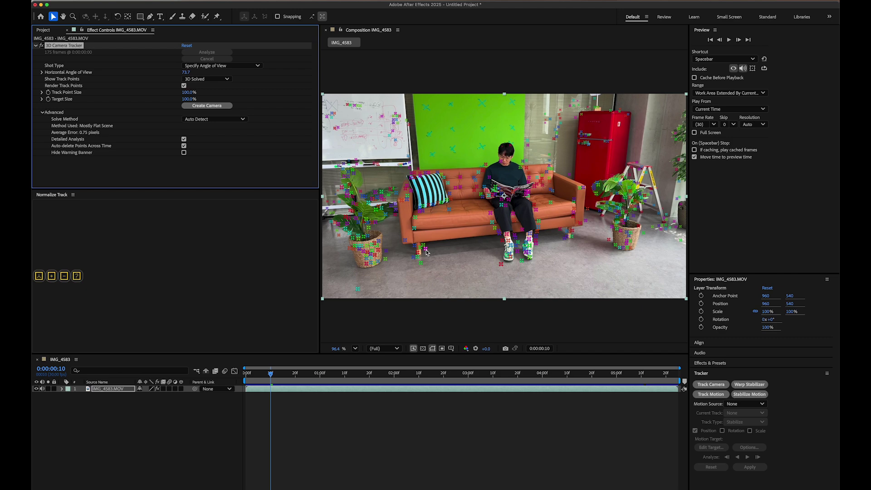
Set three floor track points as the ground plane and origin.
{"action": "left_click", "coordinate": [456, 266]}
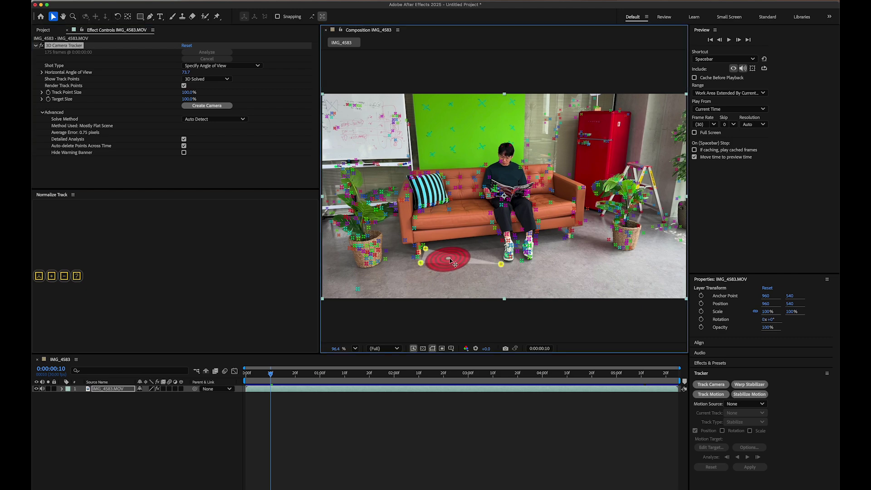
{"action": "right_click", "coordinate": [451, 260]}
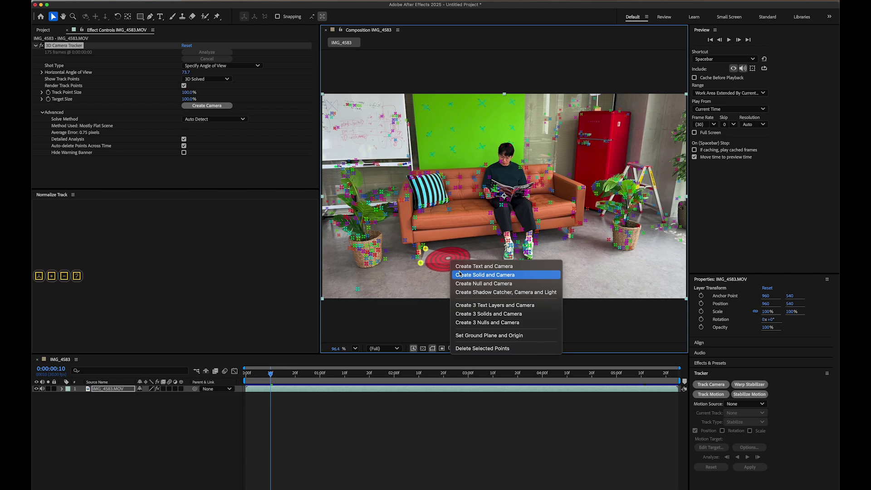
{"action": "left_click", "coordinate": [477, 336]}
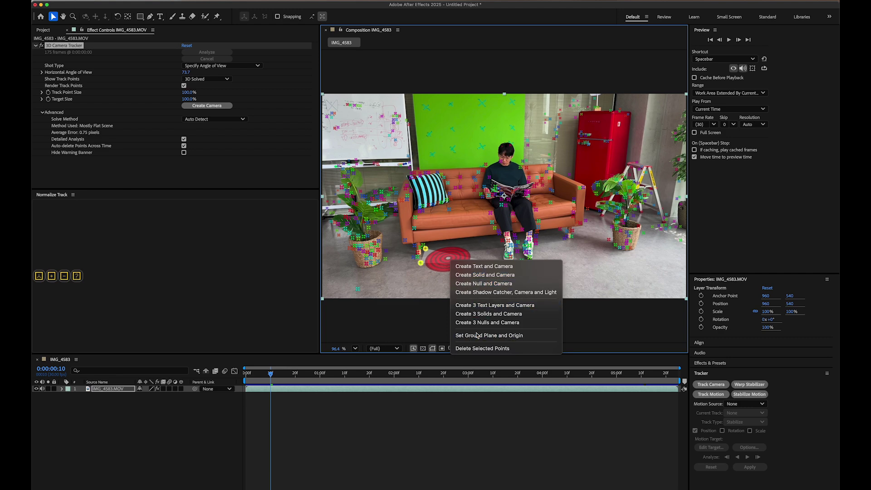
Create a solid and tracked camera on the floor and reveal Track Solid 1's transform.
{"action": "right_click", "coordinate": [446, 259]}
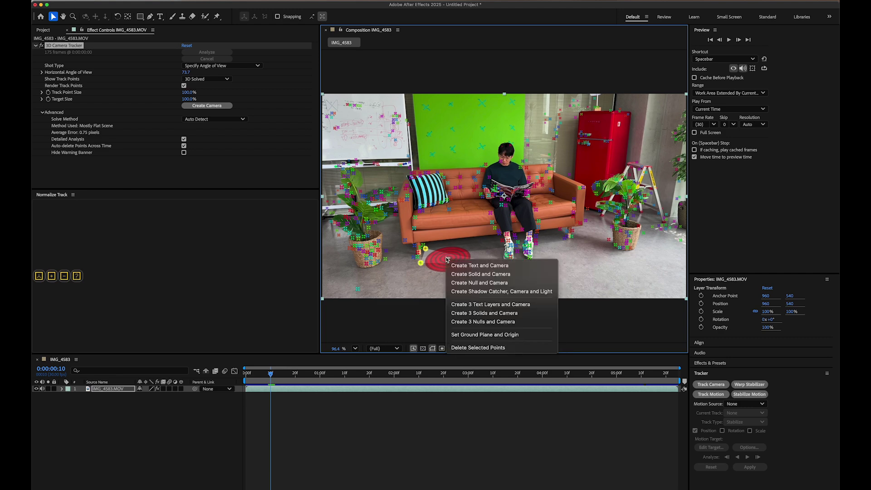
{"action": "left_click", "coordinate": [462, 275]}
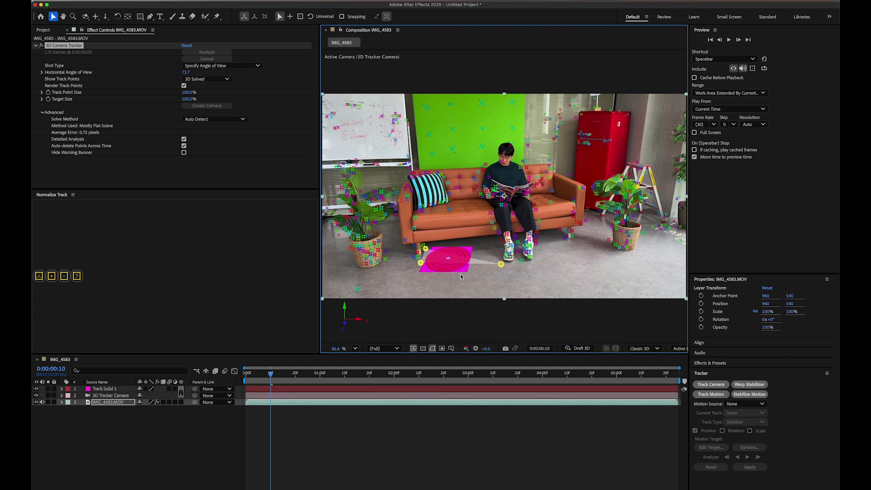
{"action": "left_click", "coordinate": [62, 389]}
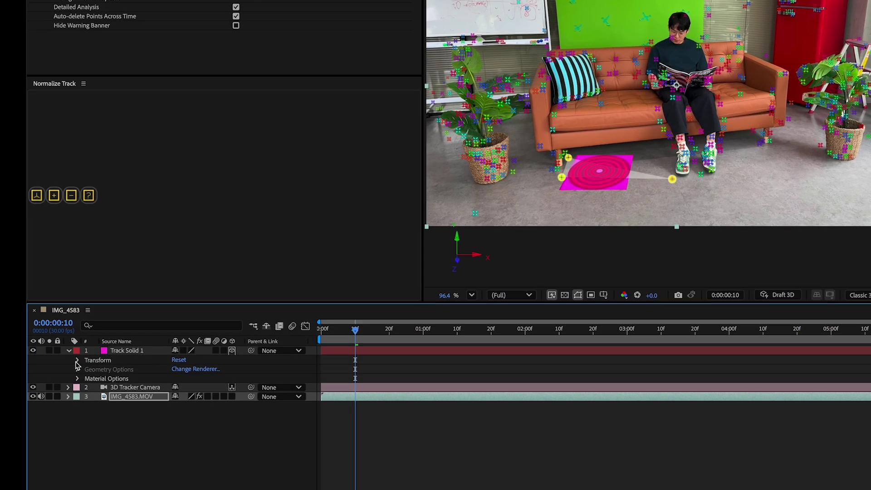
{"action": "left_click", "coordinate": [68, 396]}
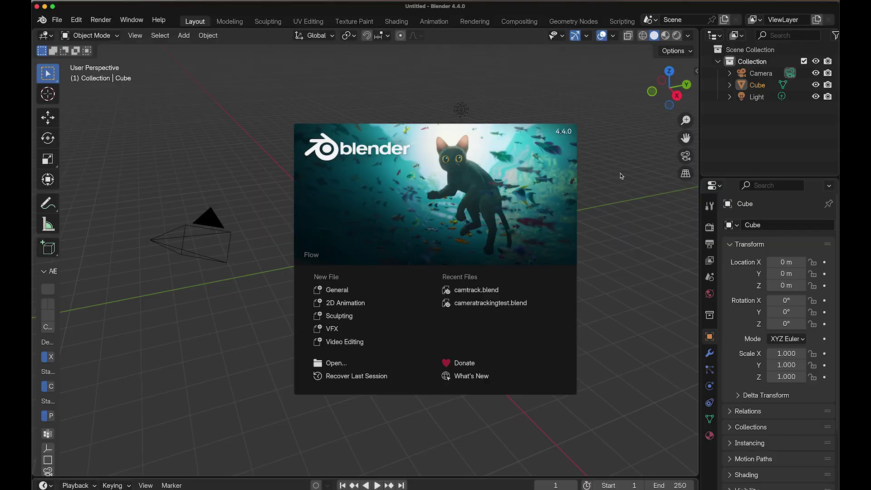
Close the splash and delete Blender's default Collection hierarchy, leaving an empty scene.
{"action": "left_click", "coordinate": [621, 176]}
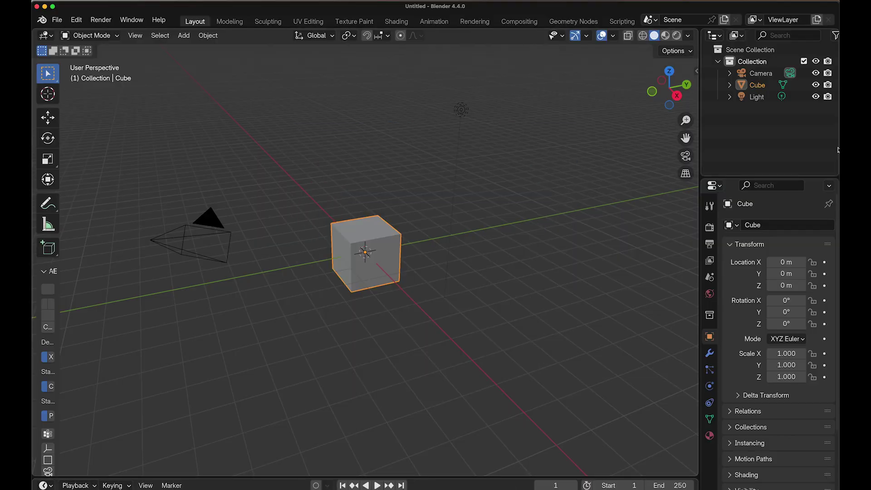
{"action": "left_click", "coordinate": [762, 62]}
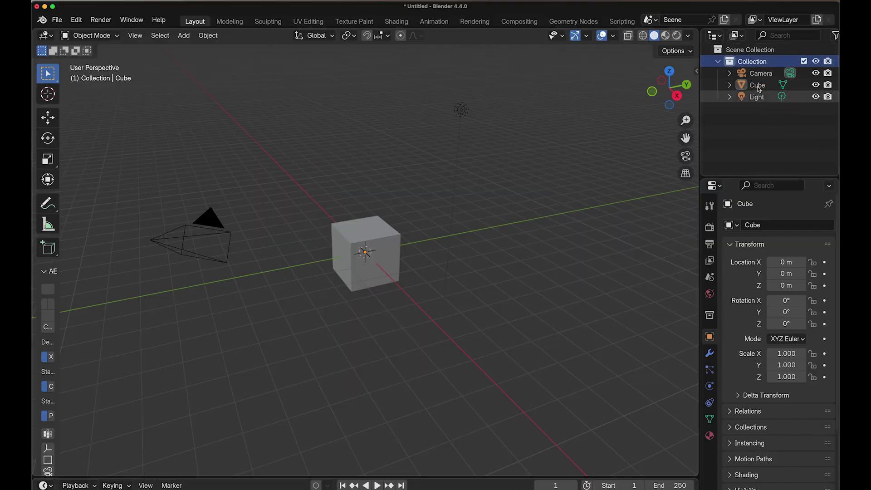
{"action": "right_click", "coordinate": [756, 68]}
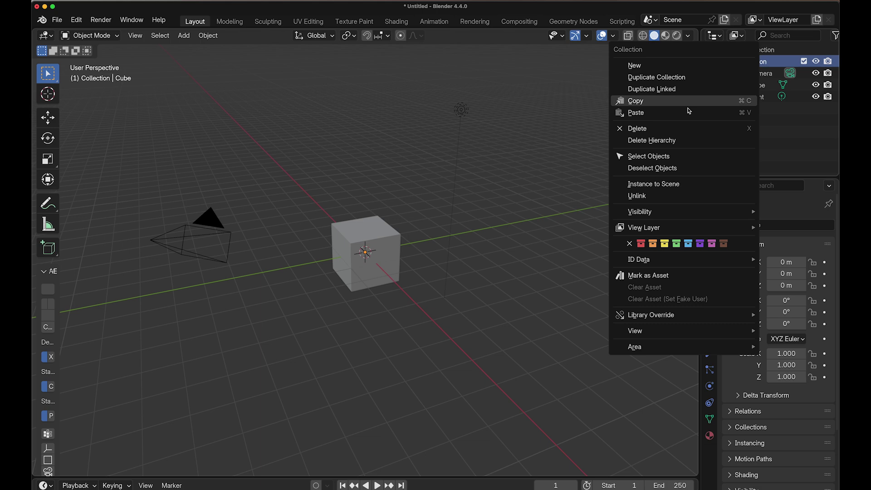
{"action": "left_click", "coordinate": [651, 140]}
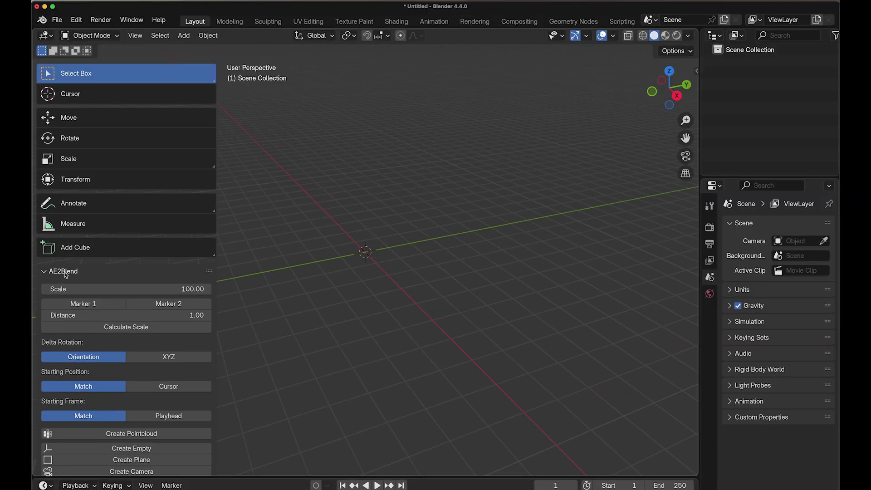
{"action": "key", "text": "super+Tab"}
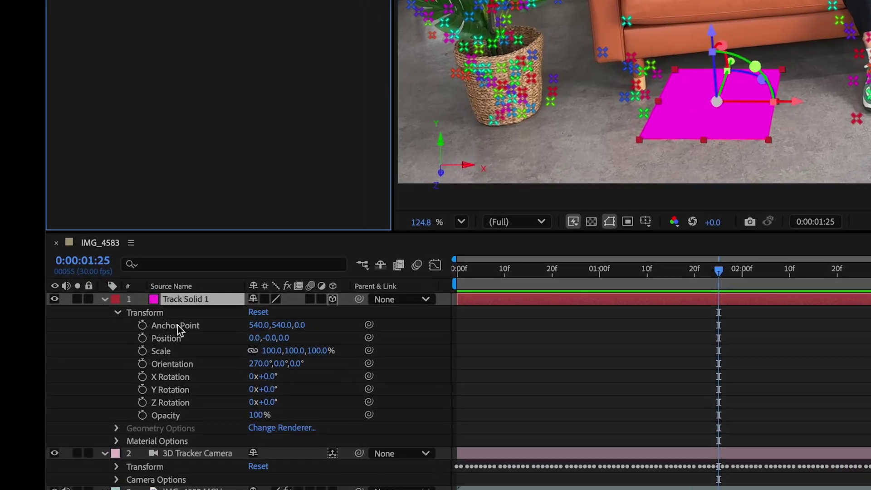
Copy Track Solid 1's Anchor Point through Orientation transform values.
{"action": "left_click", "coordinate": [97, 402]}
{"action": "left_click", "coordinate": [99, 423], "text": "shift"}
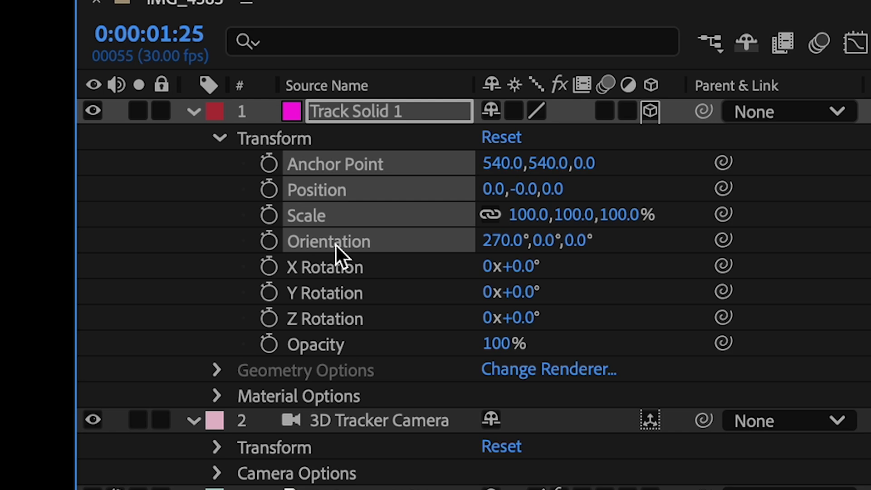
{"action": "key", "text": "ctrl+c"}
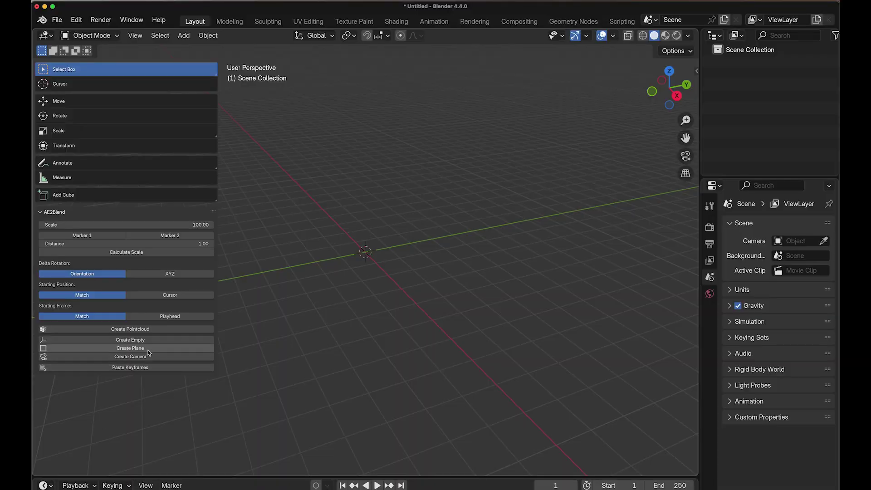
Create the Plane_Transform plane from the copied solid with AE2Blend's Create Plane.
{"action": "left_click", "coordinate": [149, 348]}
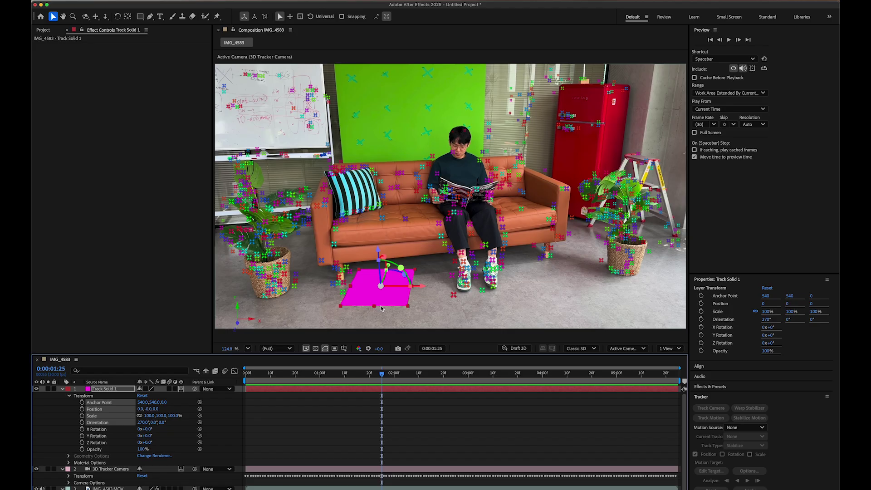
Select and copy the 3D Tracker Camera's Position and Orientation keyframes.
{"action": "left_click", "coordinate": [86, 475]}
{"action": "left_click", "coordinate": [68, 477]}
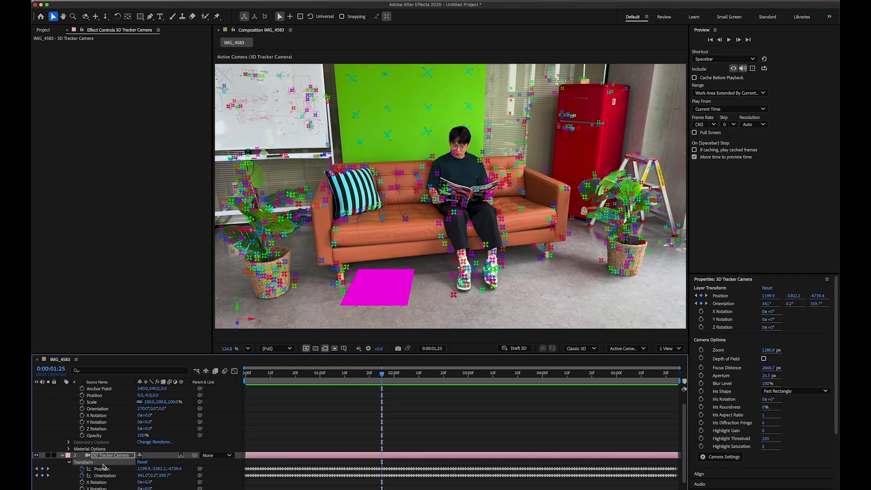
{"action": "scroll", "coordinate": [115, 466], "scroll_direction": "down", "scroll_amount": 1}
{"action": "left_click", "coordinate": [109, 461]}
{"action": "key", "text": "ctrl+c"}
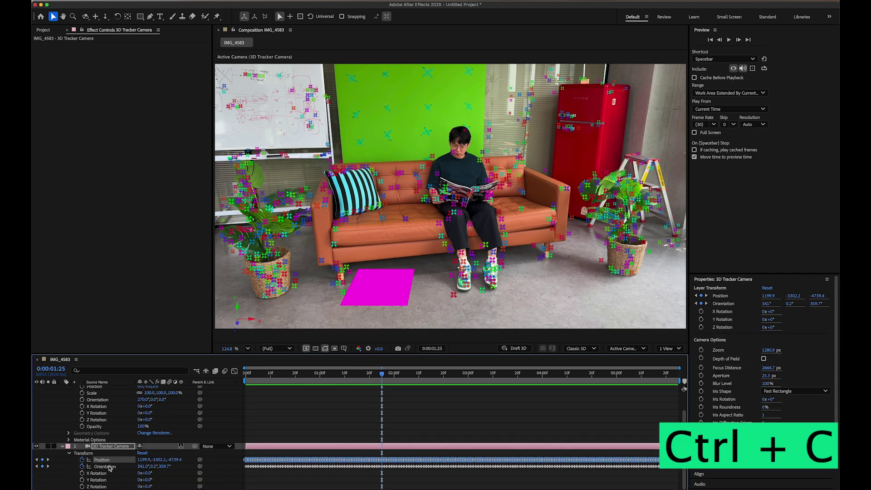
{"action": "left_click", "coordinate": [109, 466], "text": "shift"}
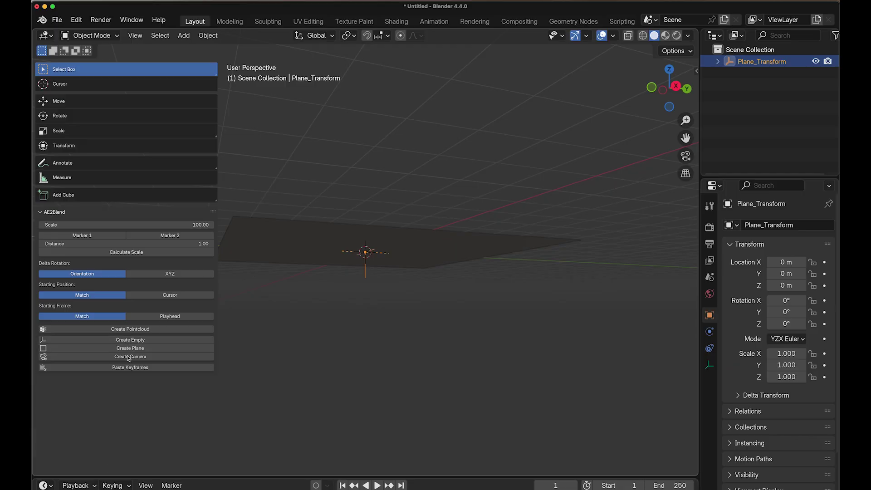
Create the animated Camera_Transform camera with AE2Blend and view the scene from above.
{"action": "left_click", "coordinate": [128, 357]}
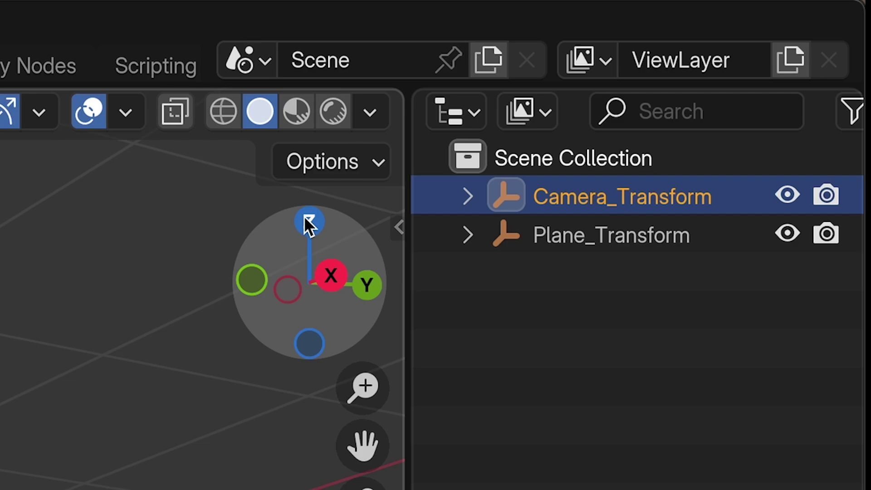
{"action": "left_click", "coordinate": [669, 69]}
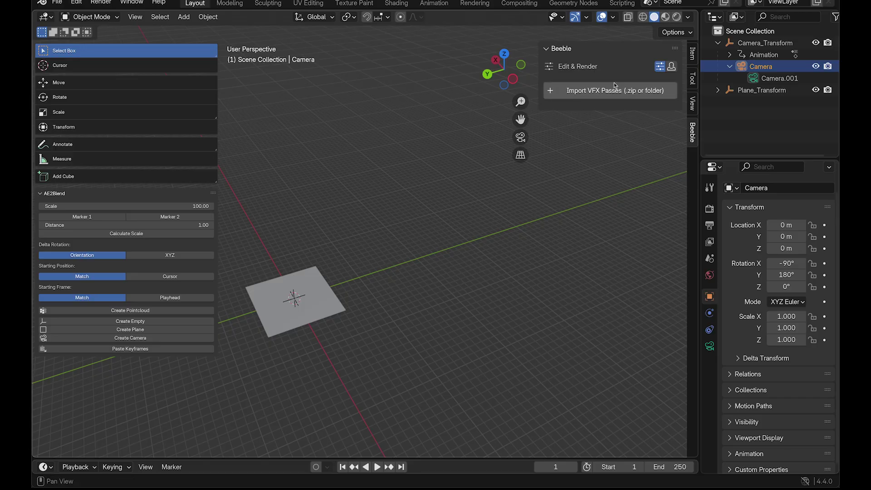
Import IMG_4583_all_passes (1).zip from beeble-plugin as VFX passes and preview it in Rendered shading.
{"action": "left_click", "coordinate": [612, 91]}
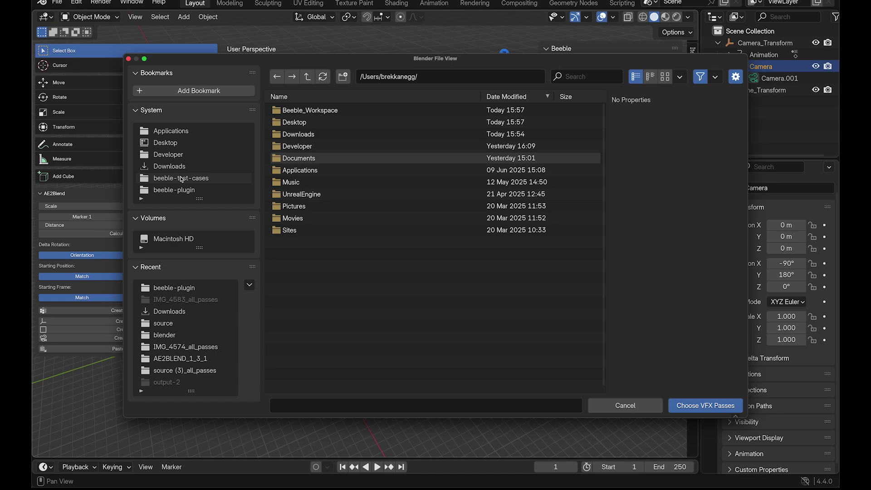
{"action": "left_click", "coordinate": [181, 190]}
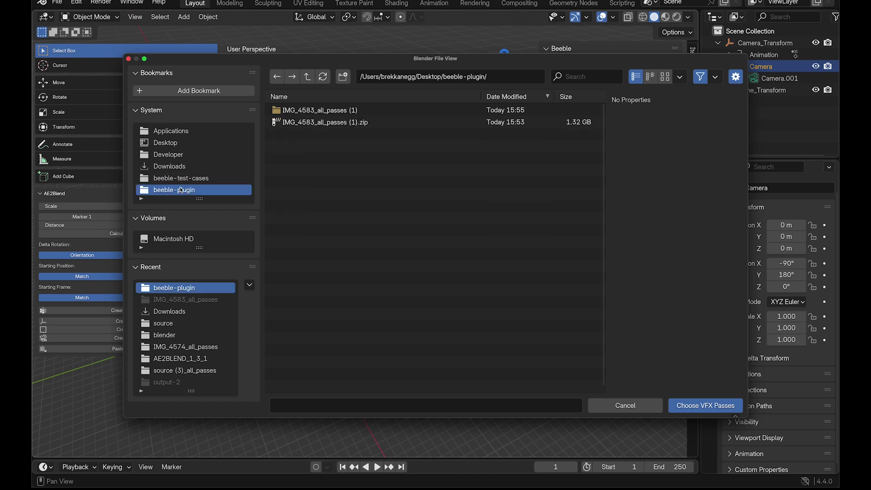
{"action": "left_click", "coordinate": [358, 123]}
{"action": "left_click", "coordinate": [720, 408]}
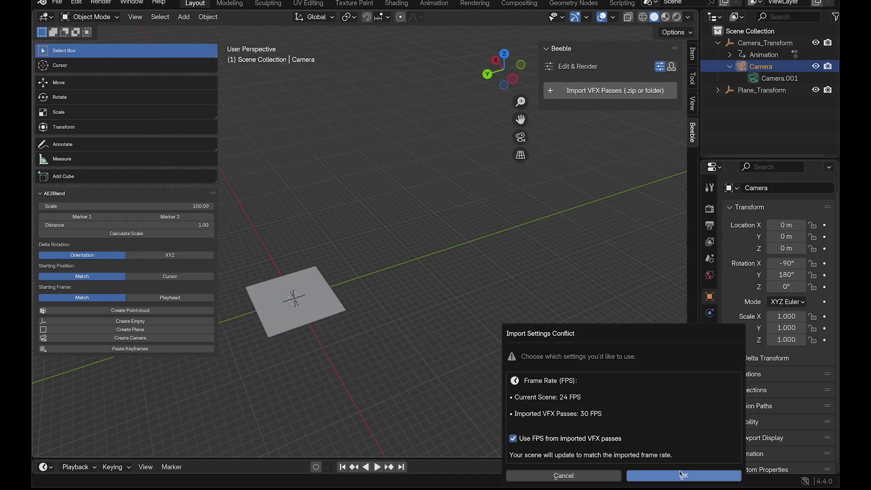
{"action": "left_click", "coordinate": [680, 475]}
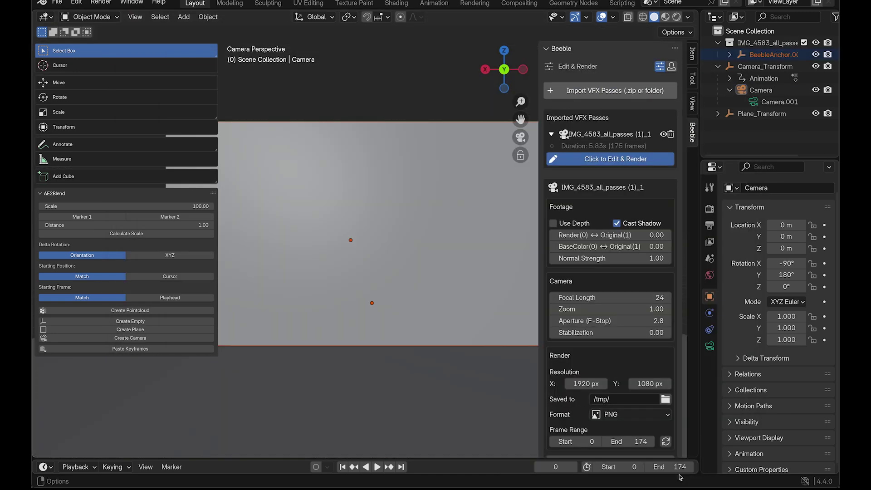
{"action": "left_click", "coordinate": [677, 18]}
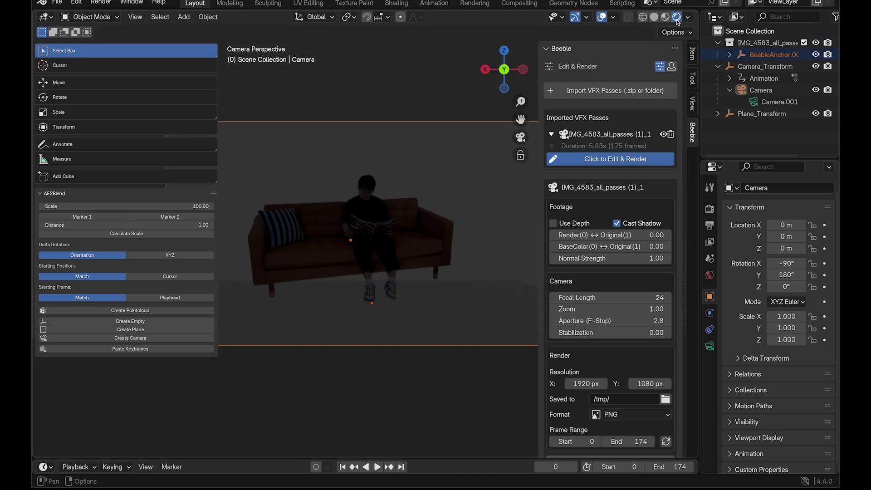
{"action": "left_click", "coordinate": [729, 54]}
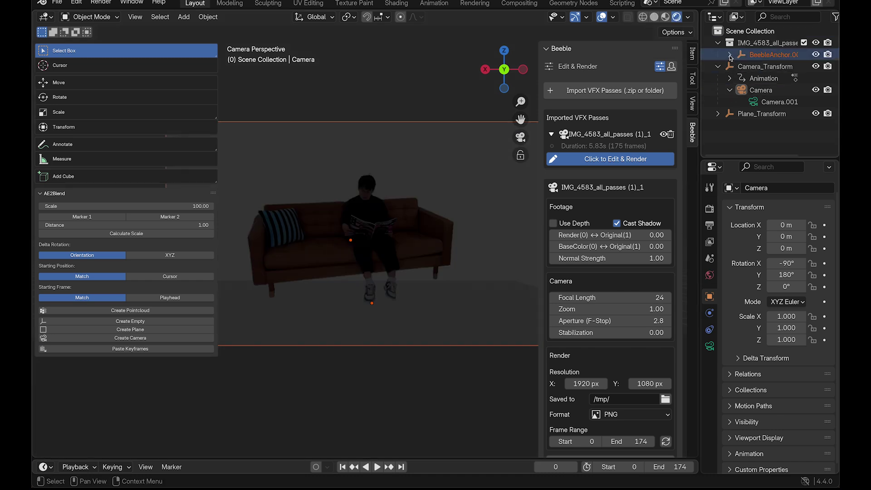
Clear the animation data from the Beeble camera anchor and footage anchor.
{"action": "left_click", "coordinate": [740, 67]}
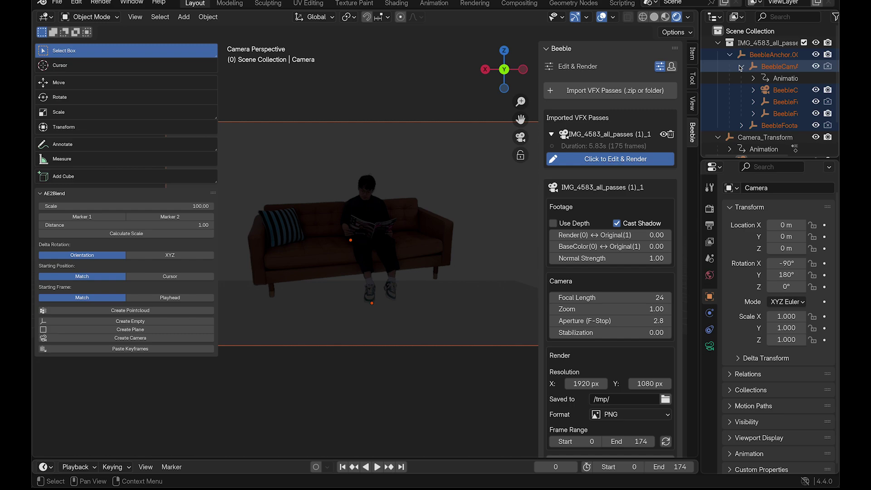
{"action": "left_click", "coordinate": [774, 78]}
{"action": "right_click", "coordinate": [774, 80]}
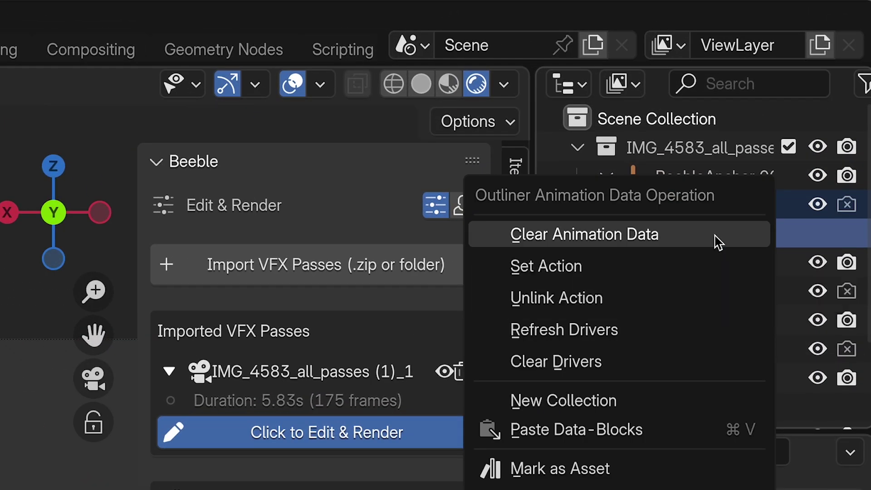
{"action": "left_click", "coordinate": [719, 243]}
{"action": "left_click", "coordinate": [636, 321]}
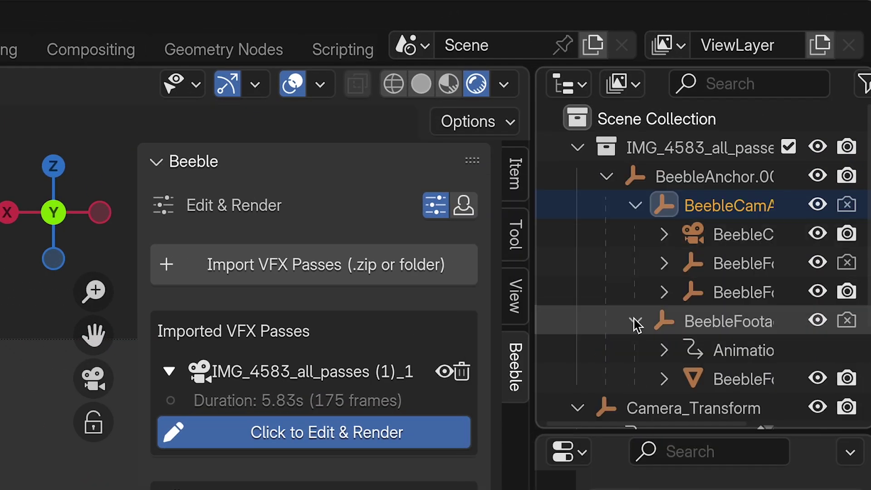
{"action": "left_click", "coordinate": [704, 352]}
{"action": "right_click", "coordinate": [704, 352]}
{"action": "left_click", "coordinate": [704, 352]}
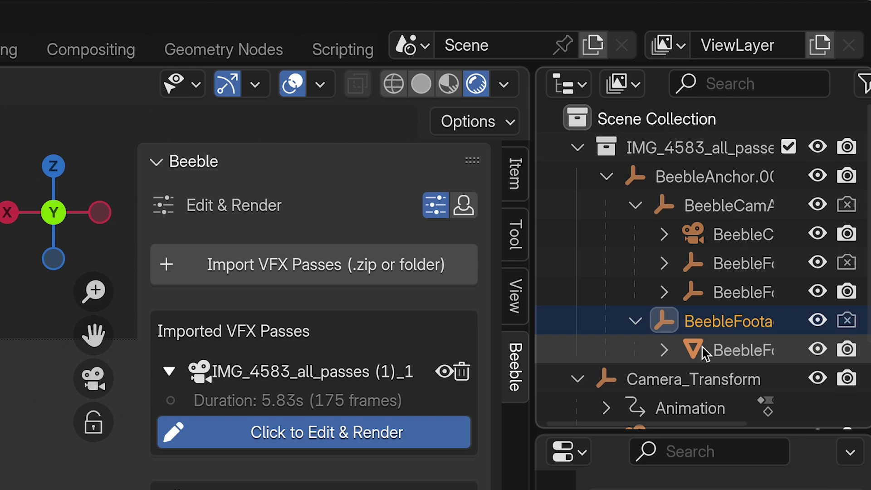
Set BeebleCamAnchor.001's X and Z rotation to 0°.
{"action": "left_click", "coordinate": [728, 210]}
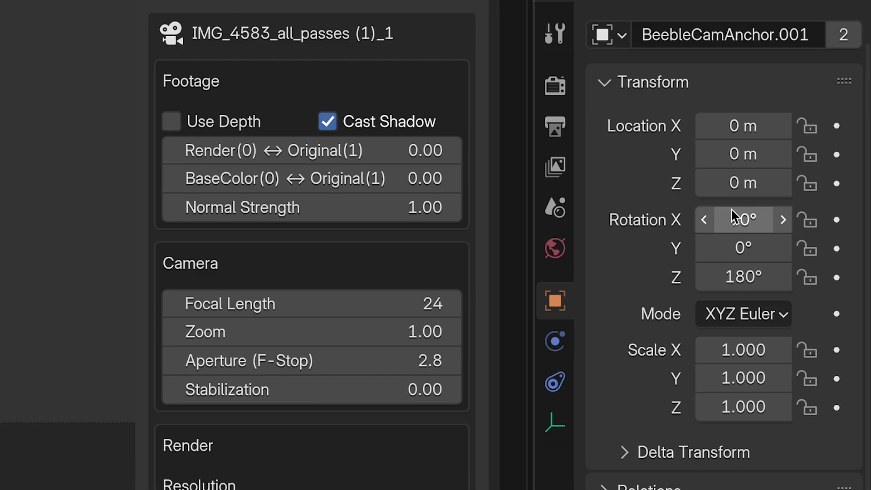
{"action": "left_click", "coordinate": [731, 217]}
{"action": "type", "text": "0"}
{"action": "key", "text": "Return"}
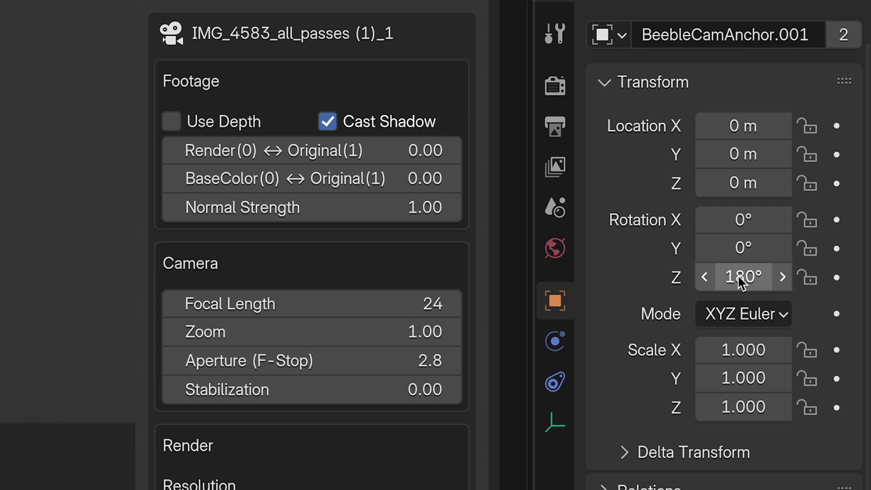
{"action": "left_click", "coordinate": [738, 278]}
{"action": "type", "text": "0"}
{"action": "key", "text": "Return"}
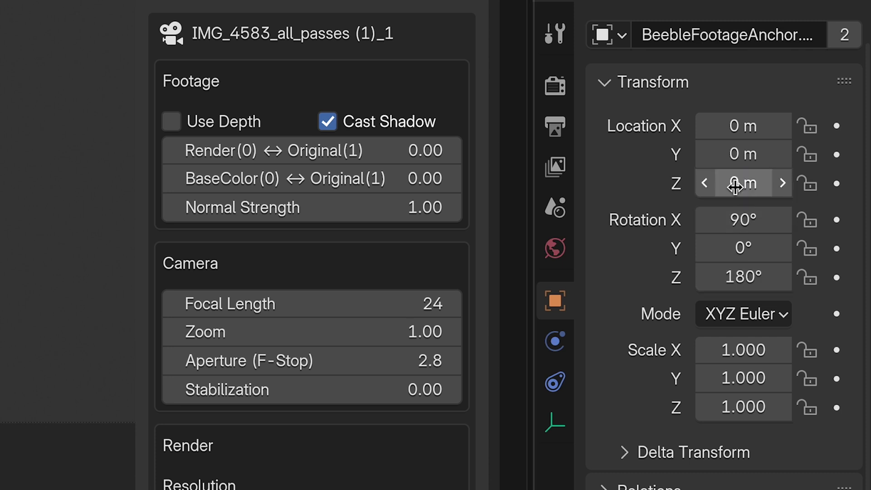
Reset BeebleFootageAnchor.001's height to 0 m and its X and Z rotation to 0°.
{"action": "key", "text": "BackSpace"}
{"action": "left_click", "coordinate": [735, 218]}
{"action": "type", "text": "0"}
{"action": "key", "text": "Return"}
{"action": "left_click", "coordinate": [735, 278]}
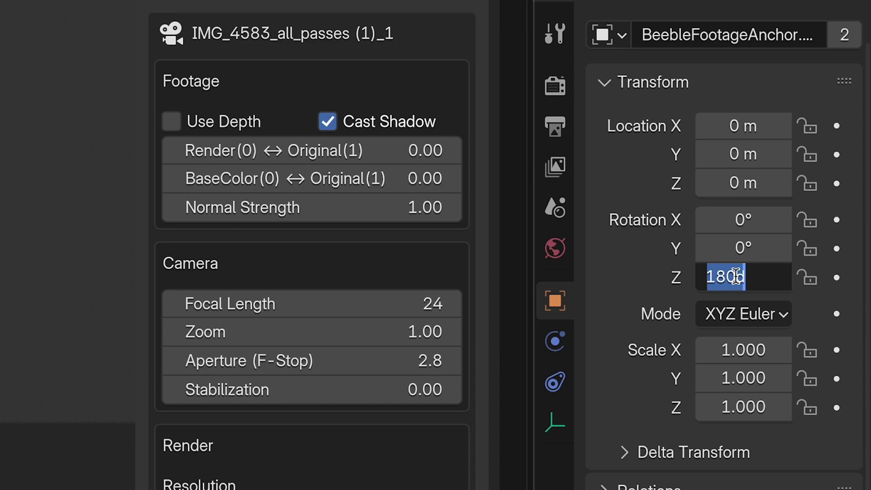
{"action": "type", "text": "0"}
{"action": "key", "text": "Return"}
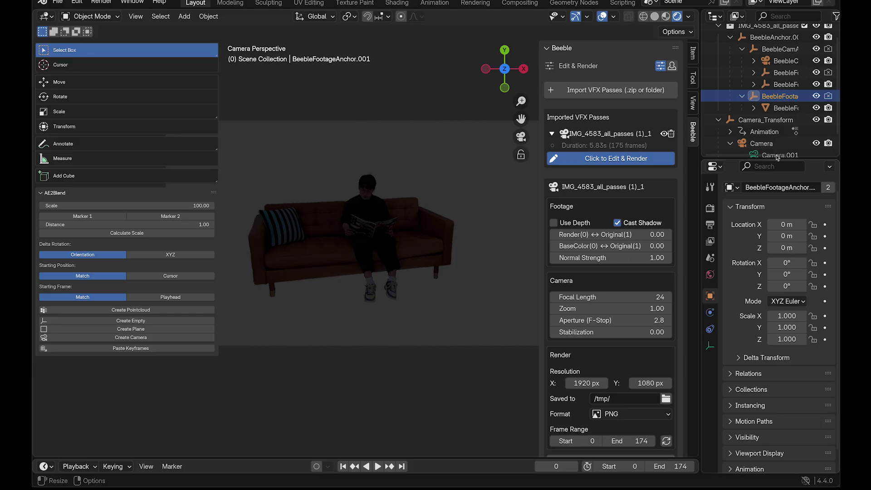
{"action": "scroll", "coordinate": [777, 136], "scroll_direction": "down", "scroll_amount": 2}
Parent BeebleAnchor.001 to Camera_Transform using the Relations parent picker.
{"action": "scroll", "coordinate": [771, 90], "scroll_direction": "up", "scroll_amount": 3}
{"action": "left_click", "coordinate": [770, 46]}
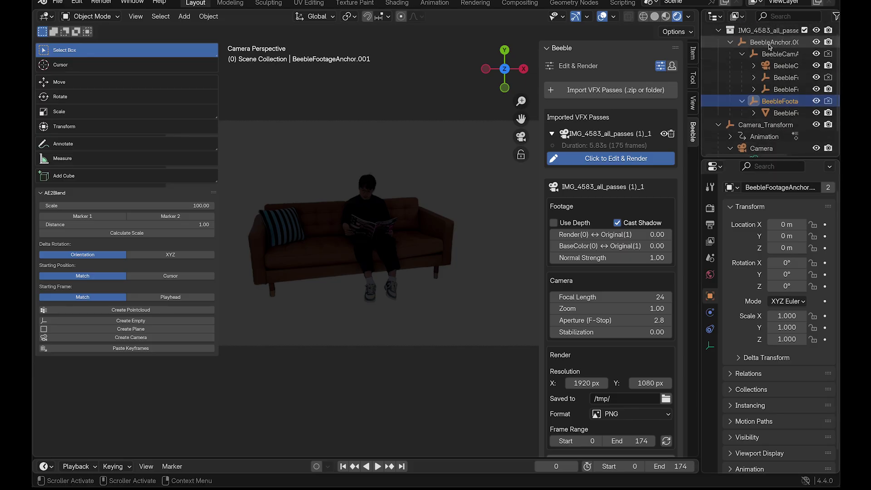
{"action": "scroll", "coordinate": [785, 397], "scroll_direction": "down", "scroll_amount": 1}
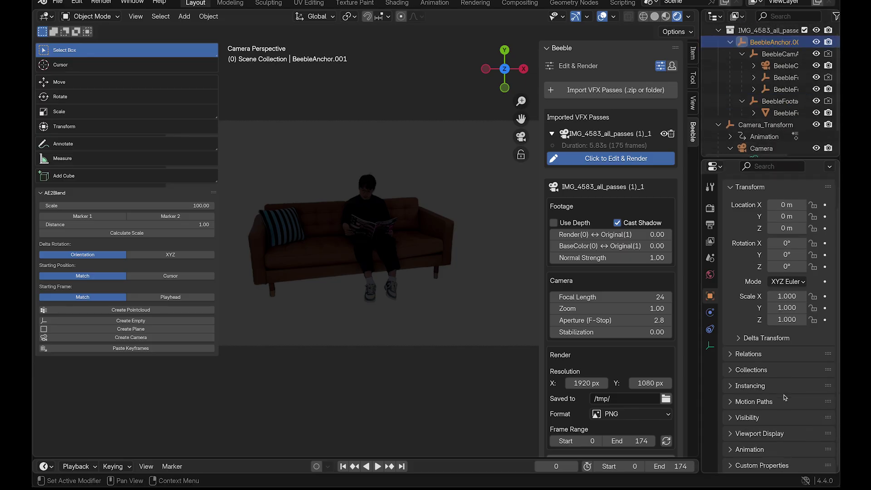
{"action": "left_click", "coordinate": [742, 358]}
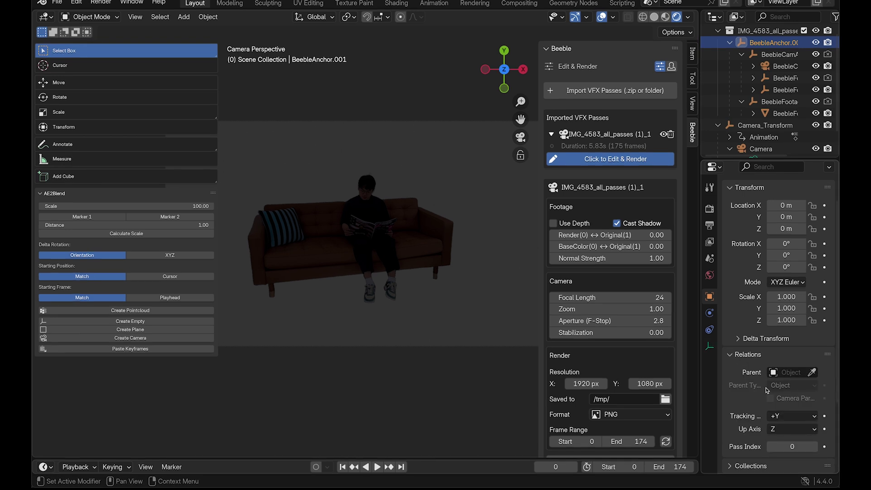
{"action": "left_click", "coordinate": [811, 372]}
{"action": "left_click", "coordinate": [766, 127]}
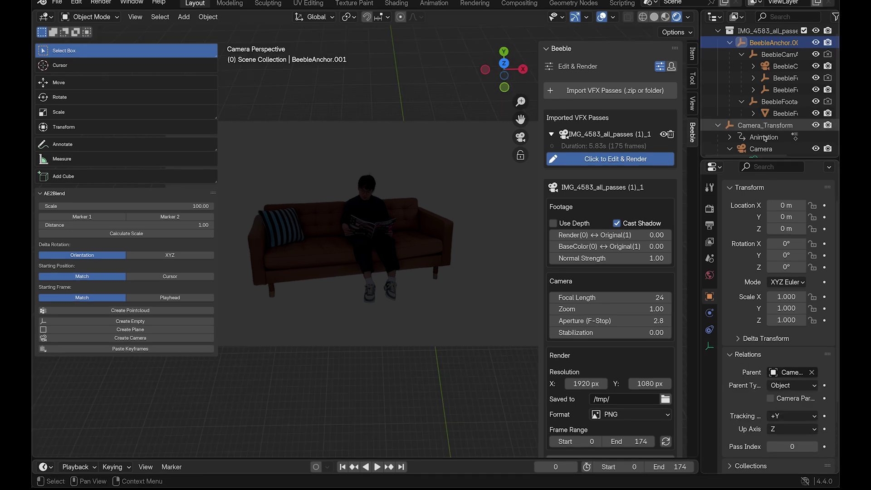
Rotate BeebleAnchor.001 to -90° on X and 180° on Y, matching the Camera.
{"action": "scroll", "coordinate": [780, 131], "scroll_direction": "down", "scroll_amount": 1}
{"action": "scroll", "coordinate": [799, 127], "scroll_direction": "up", "scroll_amount": 2}
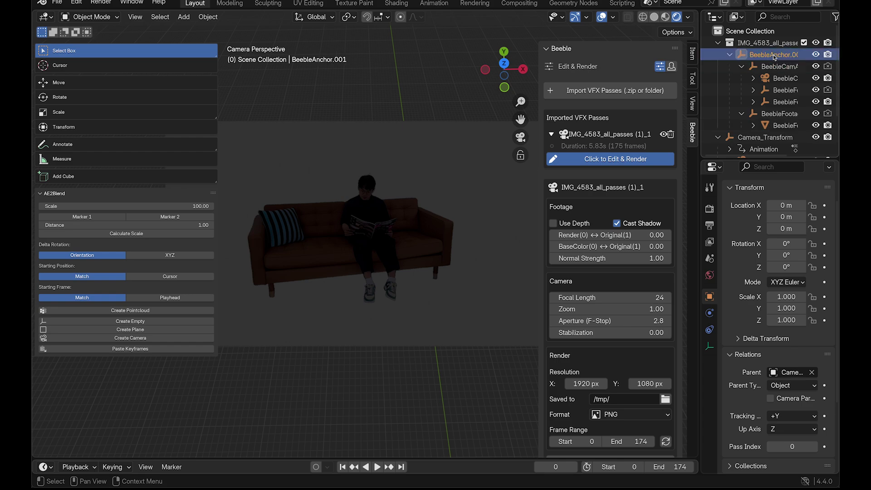
{"action": "scroll", "coordinate": [766, 90], "scroll_direction": "down", "scroll_amount": 2}
{"action": "left_click", "coordinate": [756, 135]}
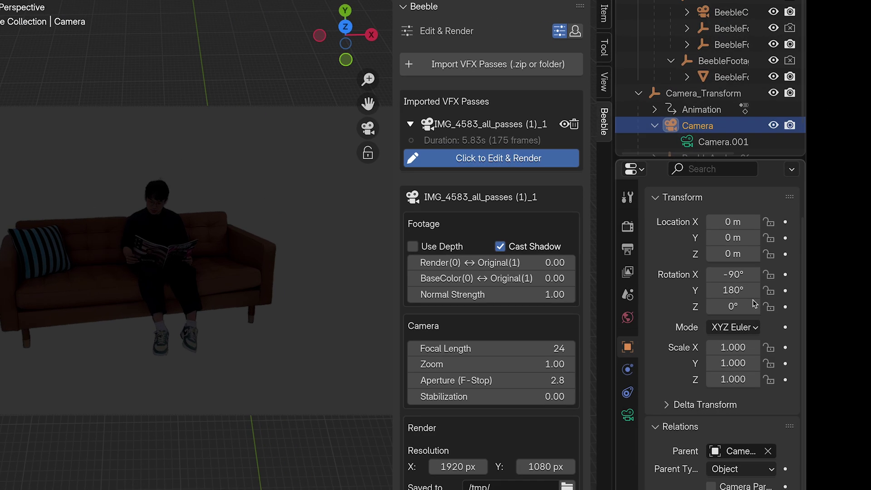
{"action": "scroll", "coordinate": [496, 77], "scroll_direction": "up", "scroll_amount": 2}
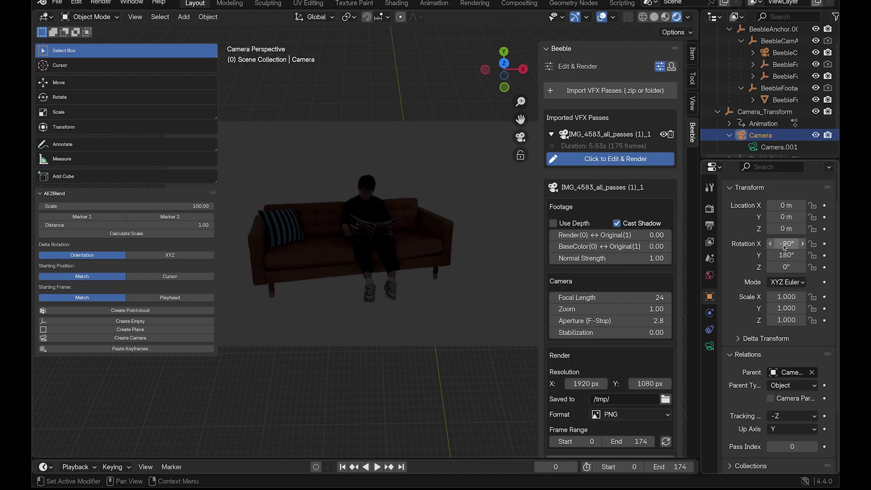
{"action": "scroll", "coordinate": [771, 91], "scroll_direction": "up", "scroll_amount": 2}
{"action": "left_click", "coordinate": [771, 47]}
{"action": "left_click", "coordinate": [781, 243]}
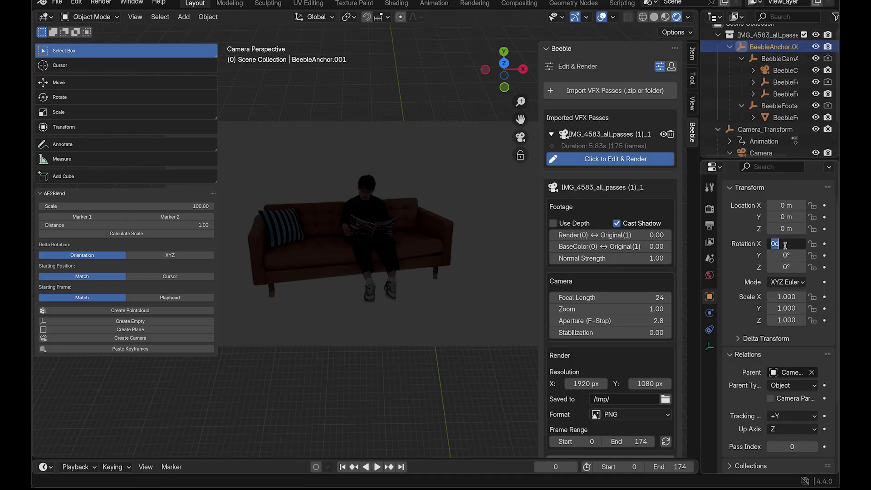
{"action": "type", "text": "-90"}
{"action": "key", "text": "Tab"}
{"action": "type", "text": "180"}
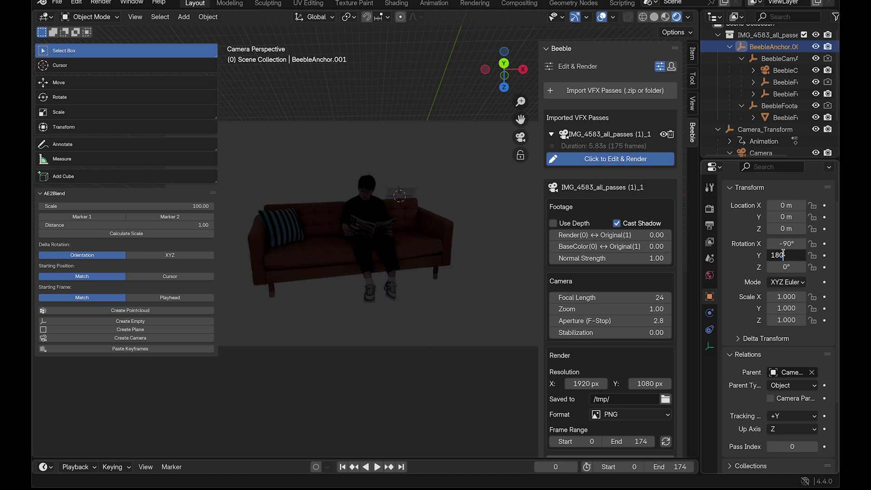
{"action": "key", "text": "Return"}
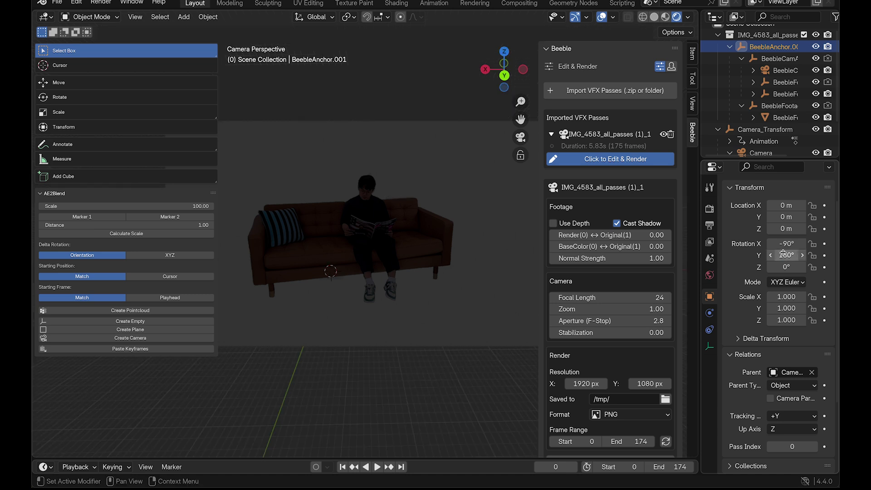
{"action": "key", "text": "super+Tab"}
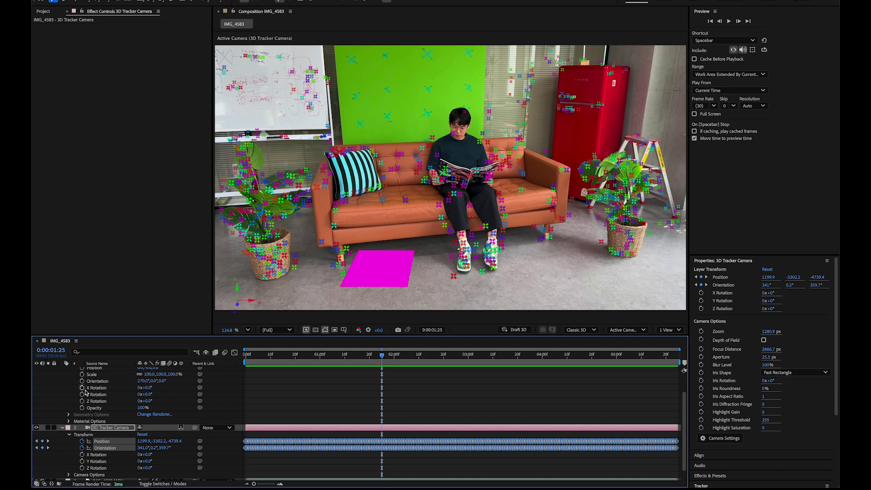
Set the 3D Tracker Camera to measure film size vertically (20.25 mm, 45.72° angle of view).
{"action": "scroll", "coordinate": [113, 444], "scroll_direction": "up", "scroll_amount": 2}
{"action": "double_click", "coordinate": [112, 444]}
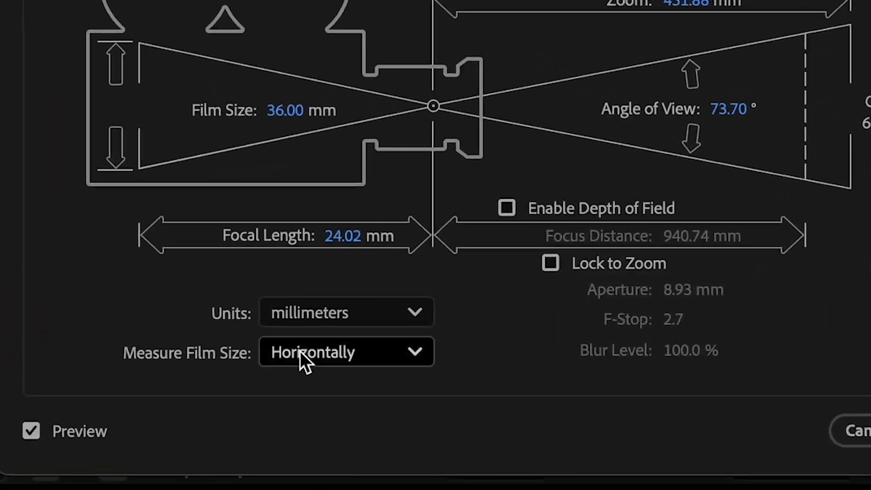
{"action": "left_click", "coordinate": [300, 351]}
{"action": "left_click", "coordinate": [312, 443]}
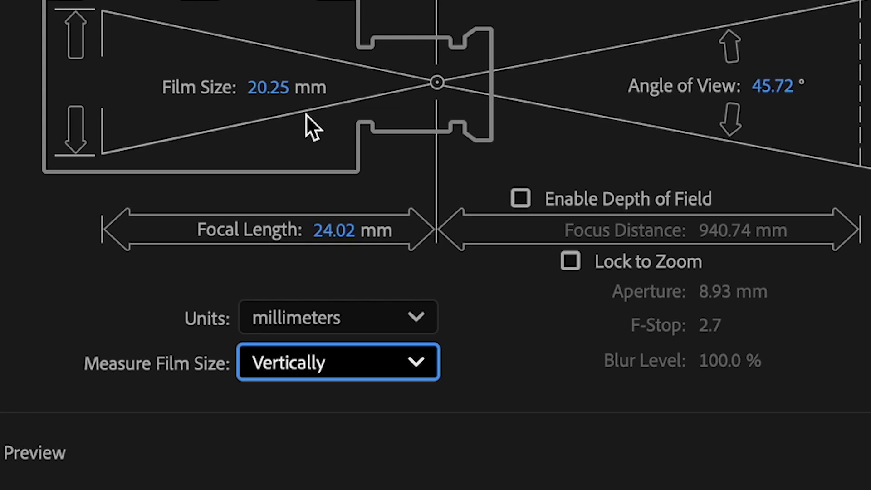
Change the camera anchor's sensor_size custom property from 36 to 20.25.
{"action": "key", "text": "super+Tab"}
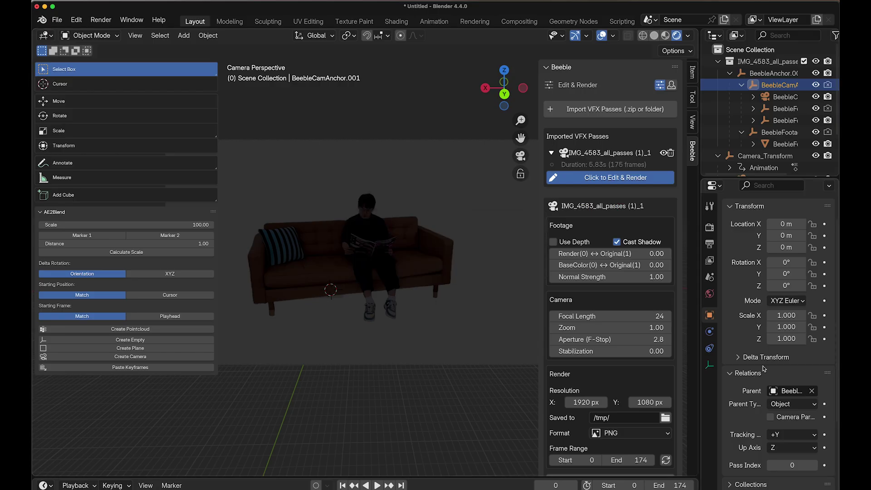
{"action": "scroll", "coordinate": [765, 382], "scroll_direction": "down", "scroll_amount": 5}
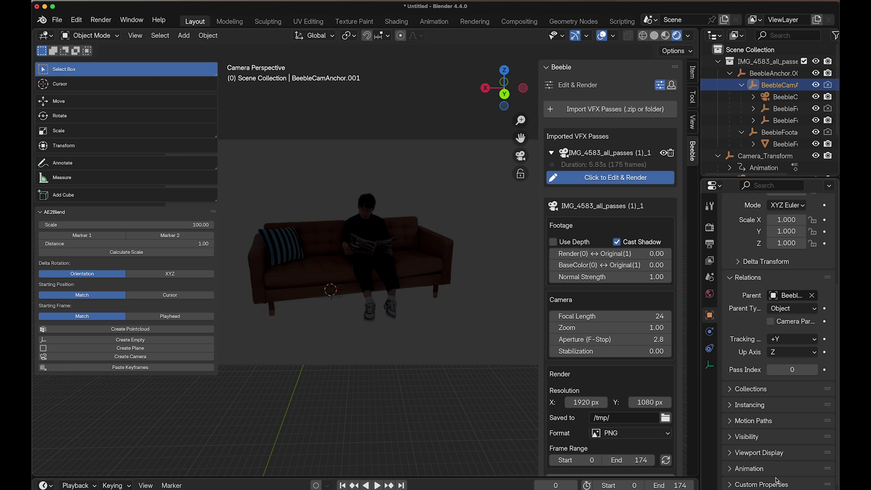
{"action": "scroll", "coordinate": [773, 459], "scroll_direction": "down", "scroll_amount": 8}
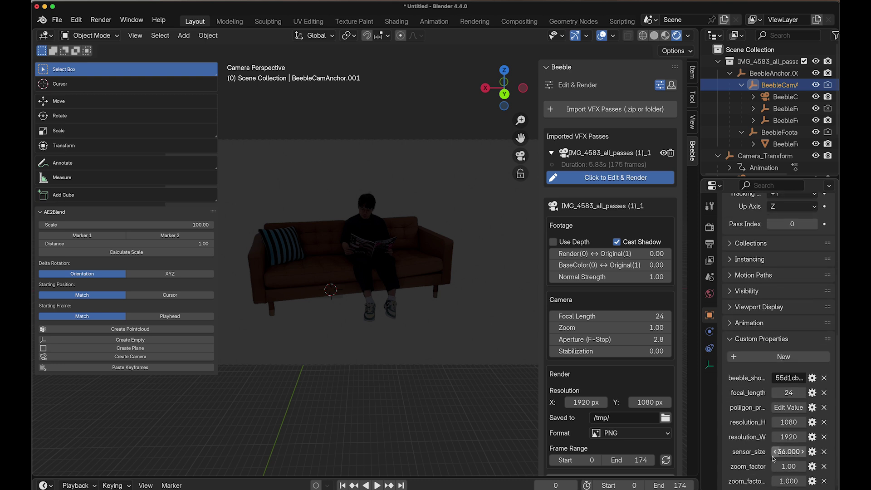
{"action": "left_click", "coordinate": [783, 452]}
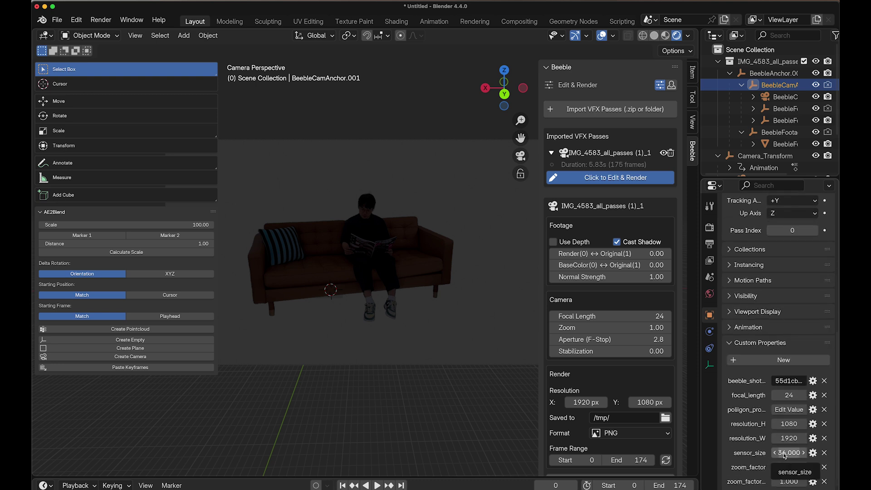
{"action": "type", "text": "23.25"}
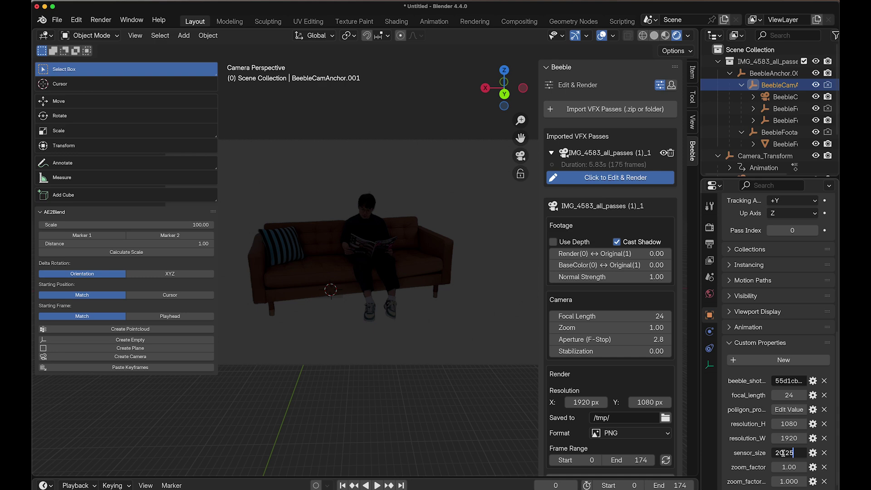
{"action": "key", "text": "Return"}
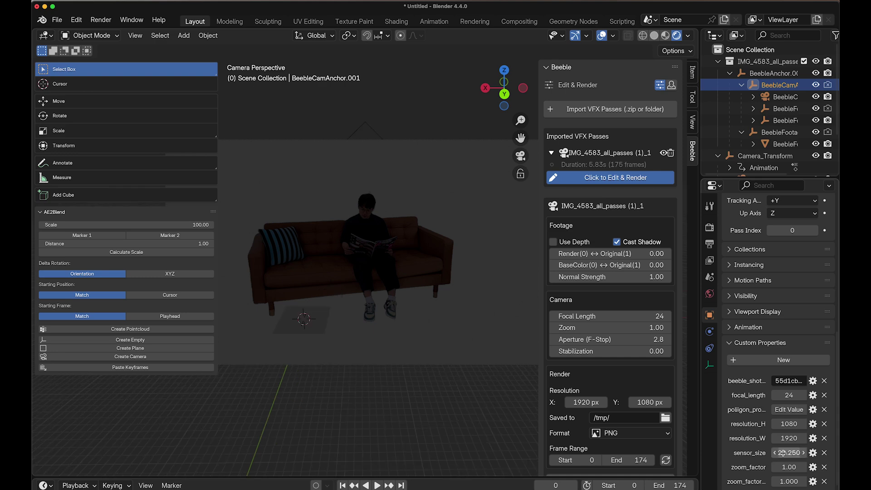
Select Plane_Transform, play back the track to check alignment, and view it from the right orthographically.
{"action": "key", "text": "KP_0"}
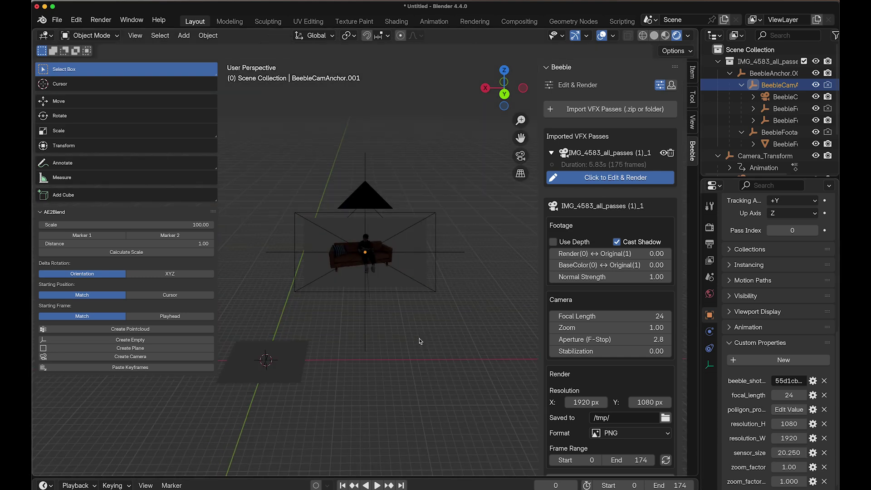
{"action": "key", "text": "KP_0"}
{"action": "scroll", "coordinate": [767, 136], "scroll_direction": "down", "scroll_amount": 4}
{"action": "left_click", "coordinate": [759, 165]}
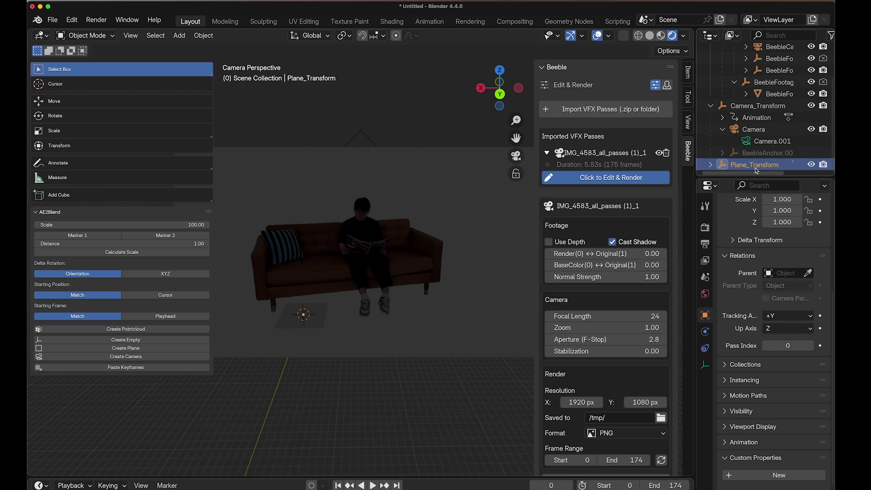
{"action": "left_click", "coordinate": [372, 484]}
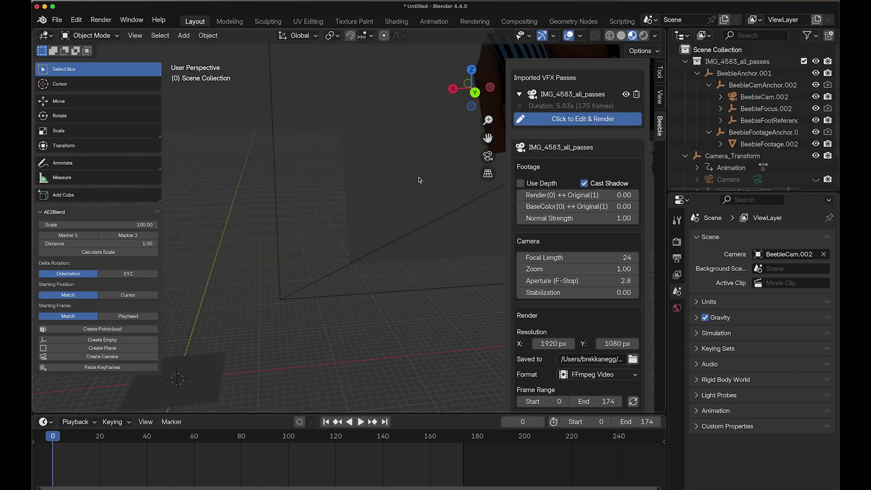
{"action": "scroll", "coordinate": [420, 181], "scroll_direction": "down", "scroll_amount": 5}
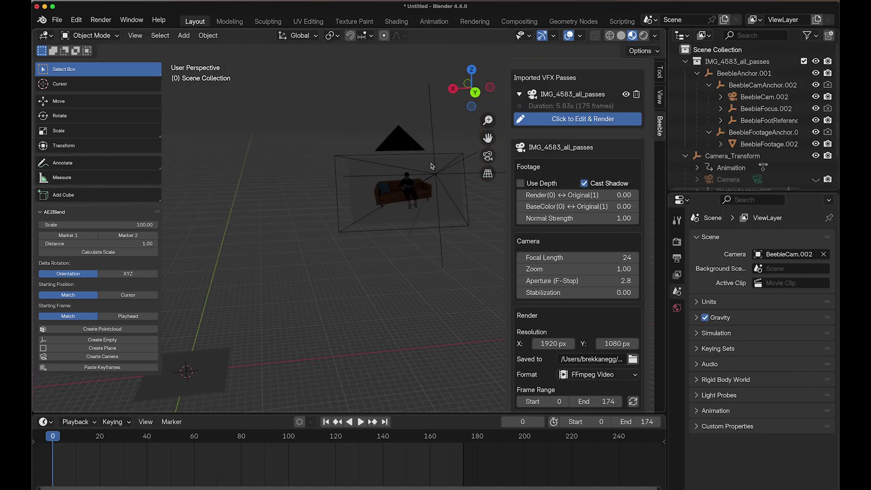
{"action": "left_click", "coordinate": [453, 88]}
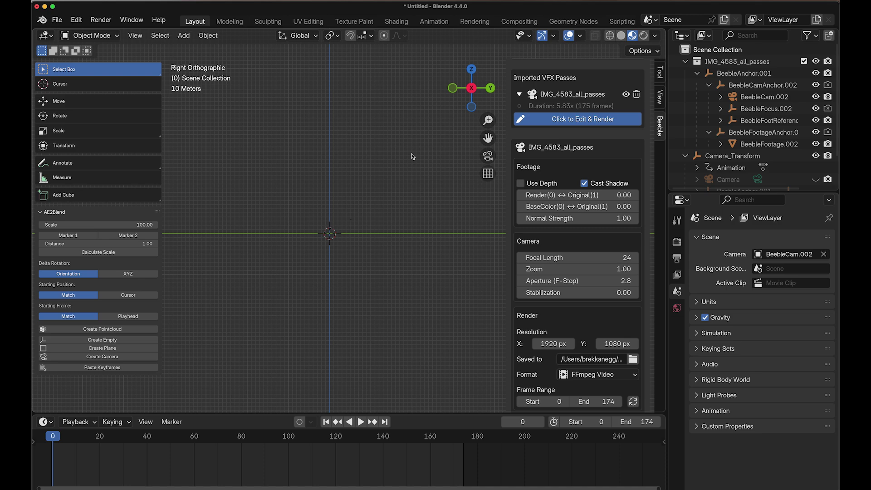
{"action": "scroll", "coordinate": [412, 157], "scroll_direction": "right", "scroll_amount": 6, "text": "shift"}
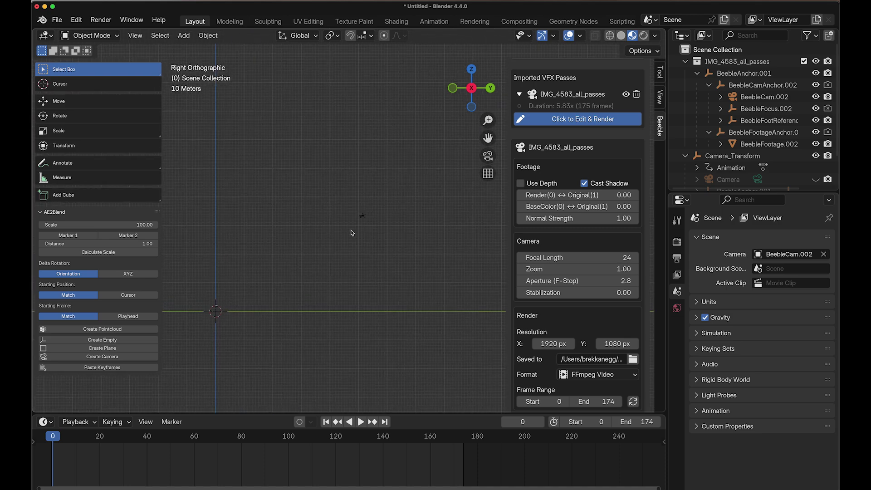
{"action": "scroll", "coordinate": [352, 232], "scroll_direction": "left", "scroll_amount": 5}
{"action": "scroll", "coordinate": [352, 233], "scroll_direction": "down", "scroll_amount": 3}
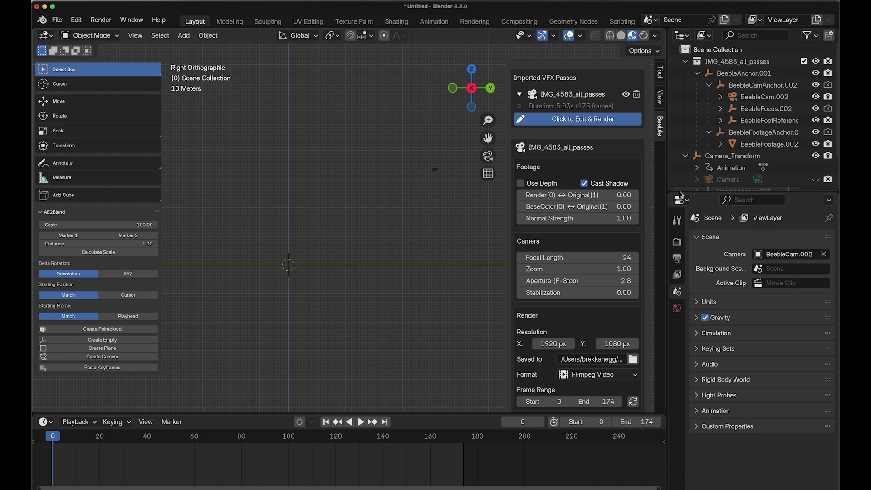
{"action": "scroll", "coordinate": [688, 125], "scroll_direction": "down", "scroll_amount": 3}
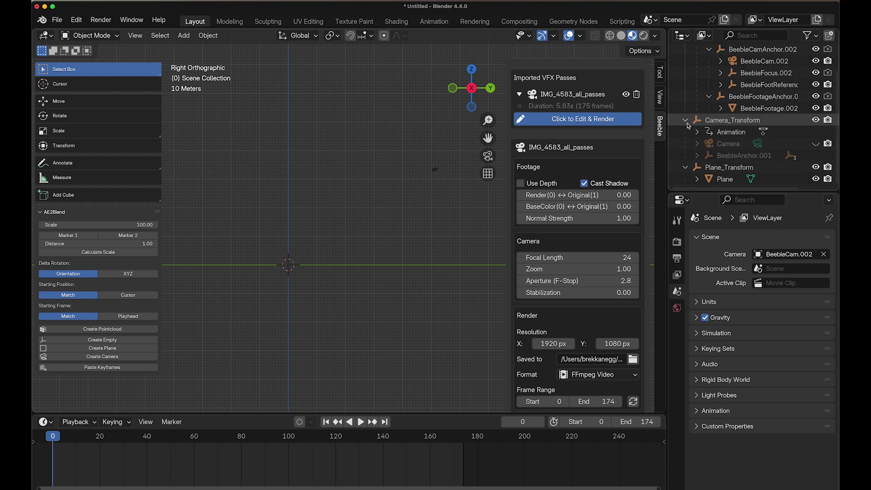
Add a Plain Axes empty and parent Camera_Transform and Plane_Transform under it.
{"action": "left_click", "coordinate": [686, 120]}
{"action": "key", "text": "shift+a"}
{"action": "mouse_move", "coordinate": [301, 233]}
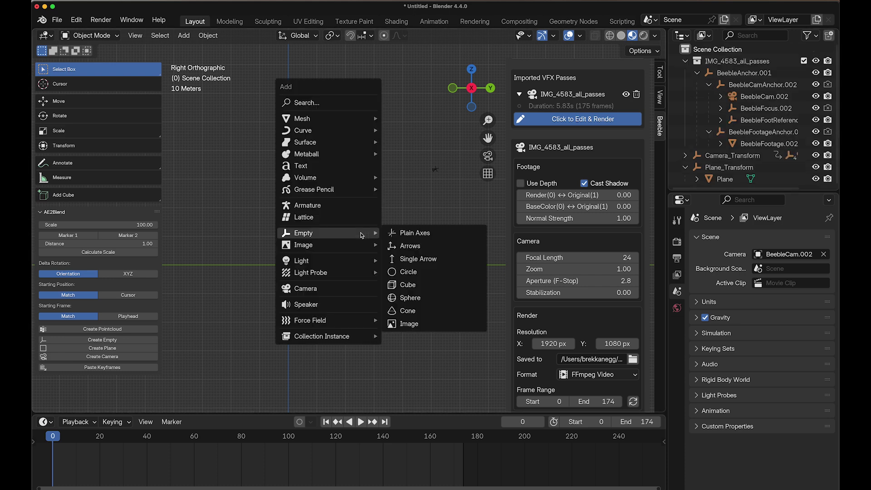
{"action": "left_click", "coordinate": [407, 234]}
{"action": "middle_click_drag", "start_coordinate": [407, 235], "coordinate": [334, 237]}
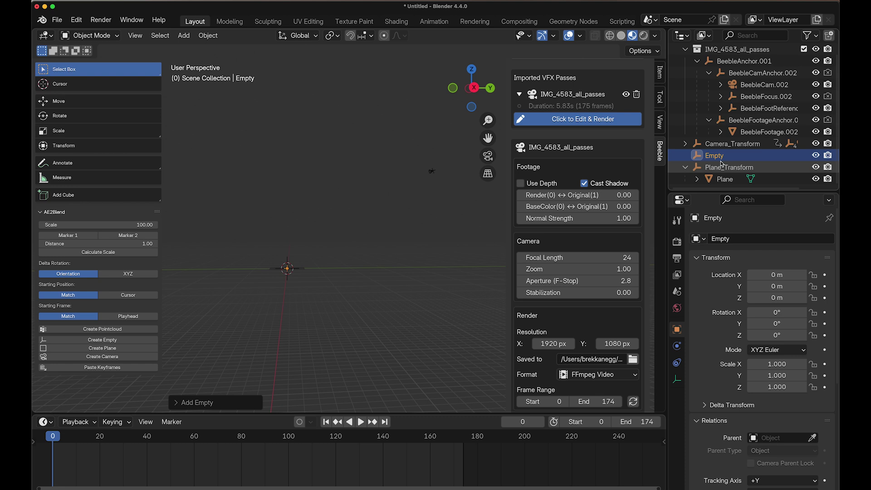
{"action": "scroll", "coordinate": [713, 189], "scroll_direction": "down", "scroll_amount": 1}
{"action": "left_click", "coordinate": [731, 144]}
{"action": "left_click", "coordinate": [729, 168], "text": "shift"}
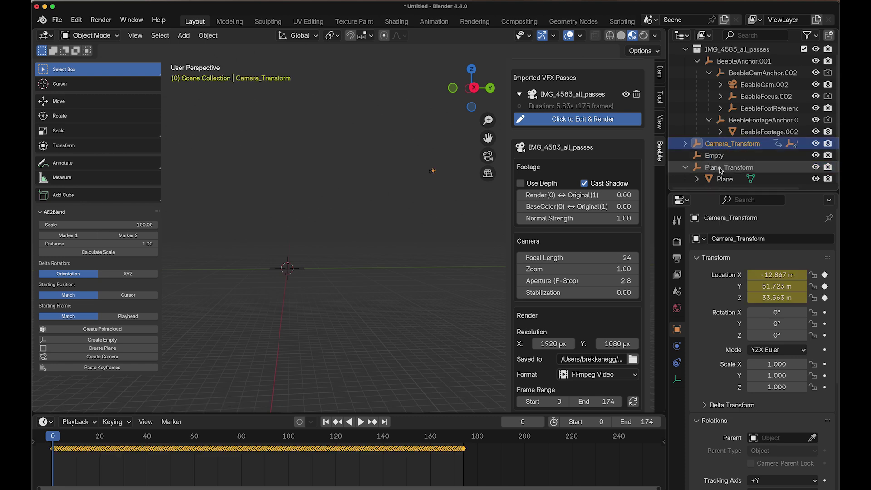
{"action": "left_click", "coordinate": [729, 167]}
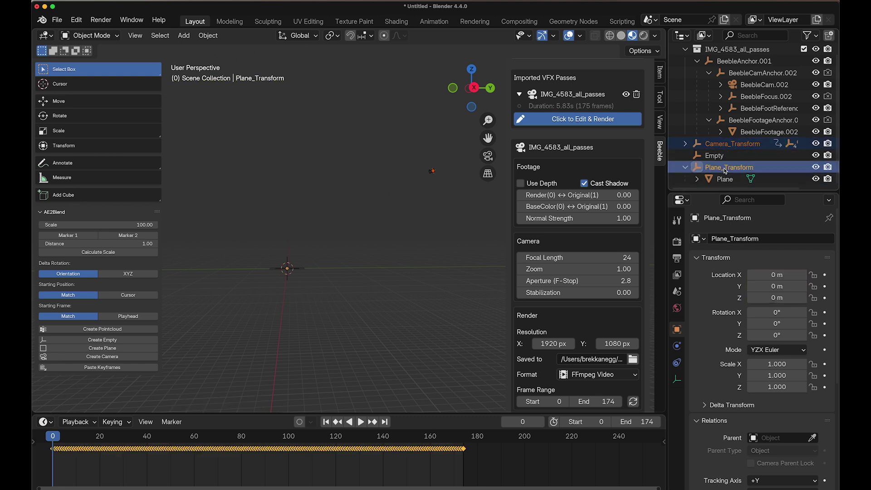
{"action": "mouse_move", "coordinate": [729, 167]}
{"action": "left_mouse_down"}
{"action": "mouse_move", "coordinate": [721, 150]}
{"action": "mouse_move", "coordinate": [721, 159]}
{"action": "left_mouse_up"}
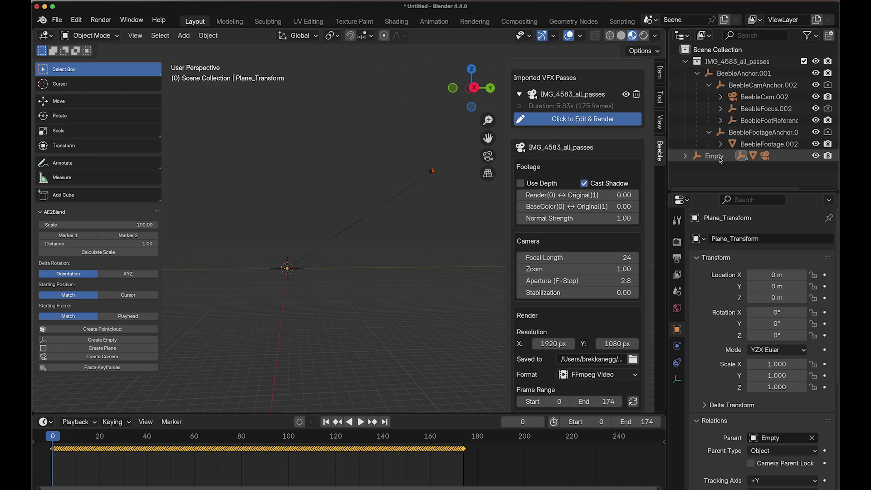
Scale the Empty to 0.05 on X, Y and Z and check it through the scene camera.
{"action": "left_click", "coordinate": [718, 157]}
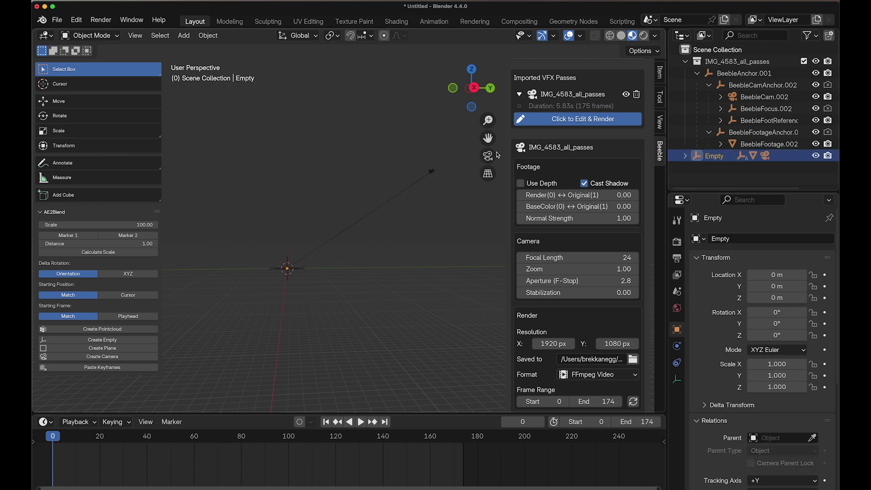
{"action": "left_click", "coordinate": [475, 89]}
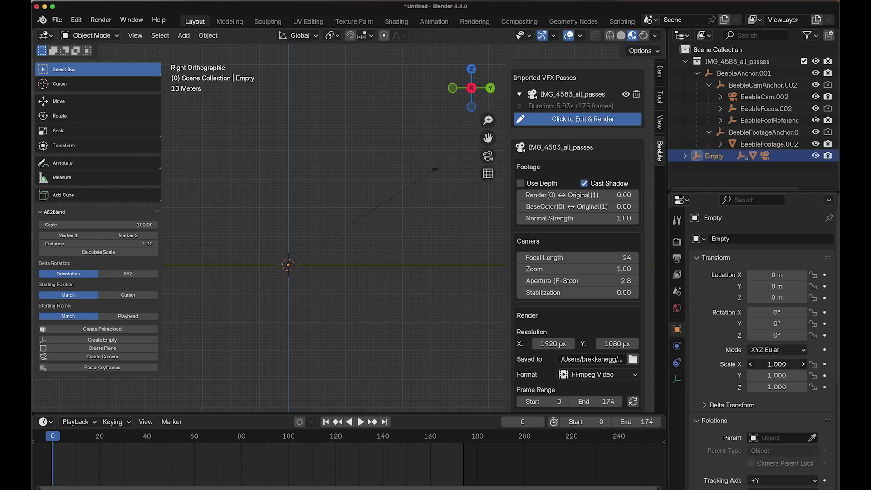
{"action": "left_click_drag", "start_coordinate": [786, 364], "coordinate": [786, 387]}
{"action": "type", "text": "0."}
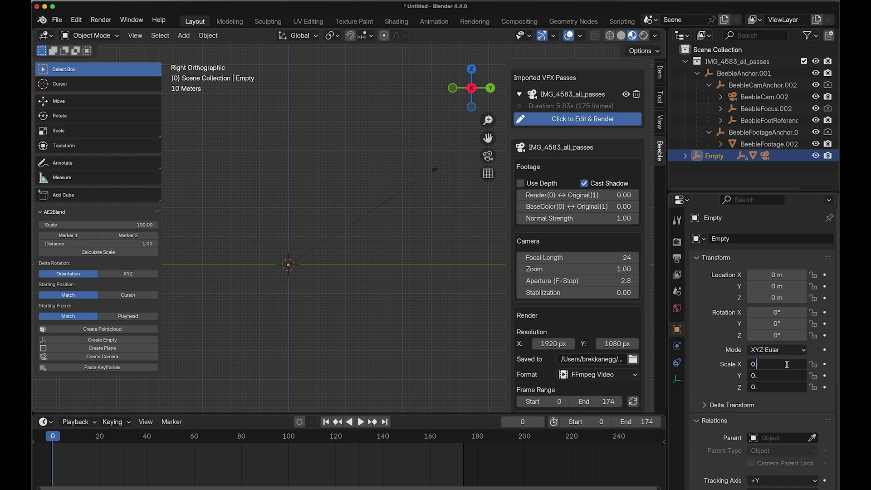
{"action": "type", "text": "05"}
{"action": "key", "text": "Return"}
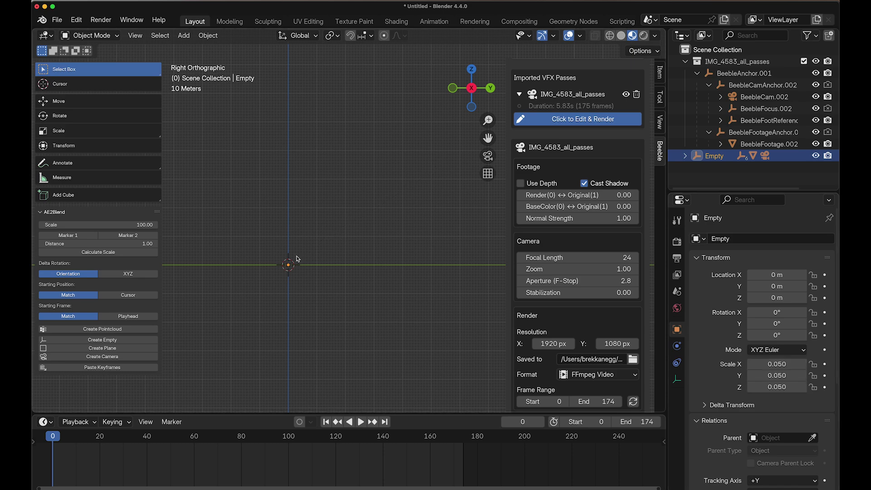
{"action": "left_click", "coordinate": [309, 262]}
{"action": "scroll", "coordinate": [310, 263], "scroll_direction": "up", "scroll_amount": 5}
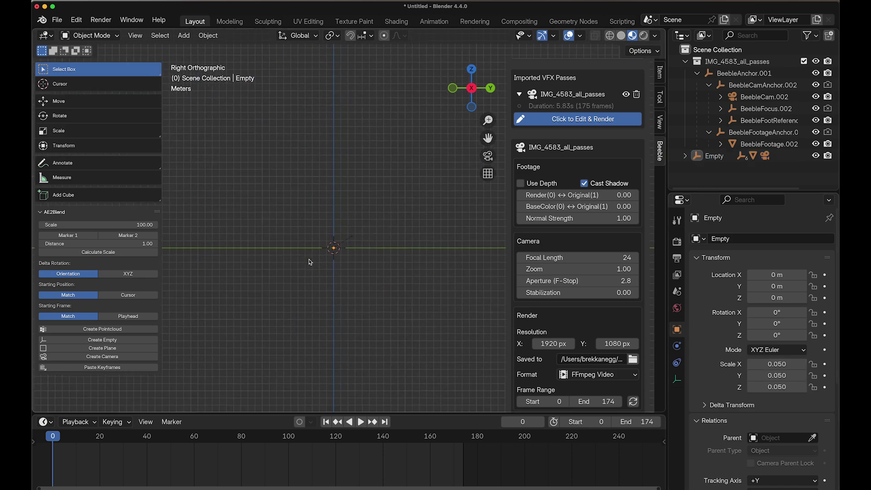
{"action": "scroll", "coordinate": [310, 262], "scroll_direction": "up", "scroll_amount": 3}
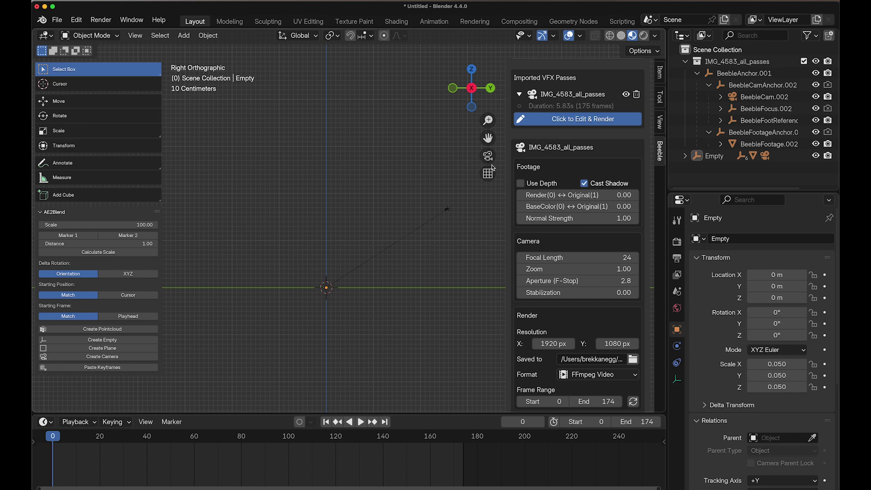
{"action": "left_click", "coordinate": [487, 157]}
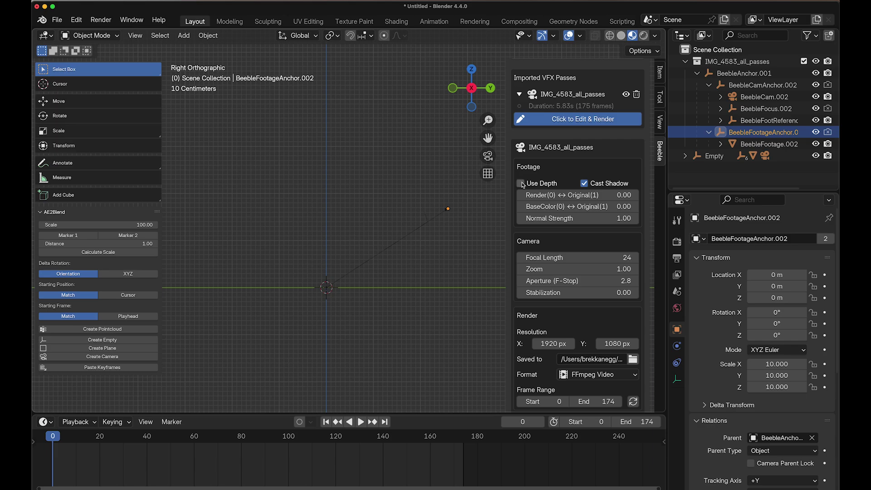
Turn on Use Depth for the Beeble footage with Subdivision Level 5.
{"action": "left_click", "coordinate": [521, 184]}
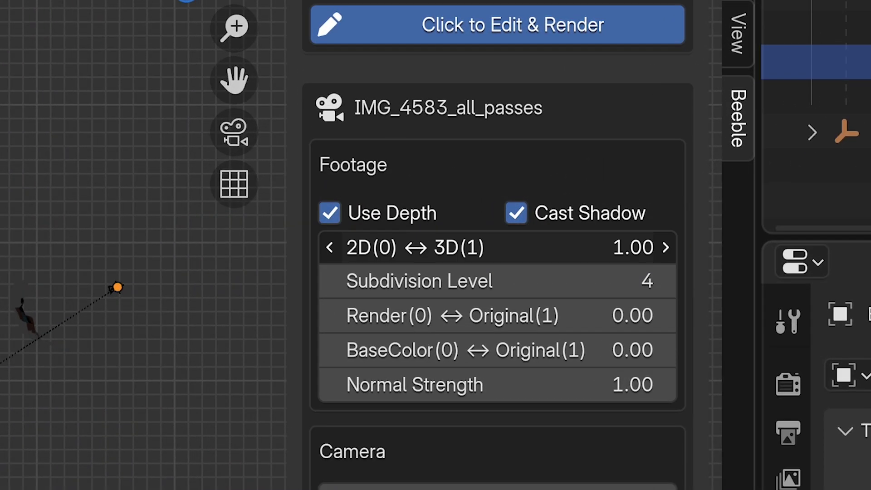
{"action": "left_click", "coordinate": [565, 287]}
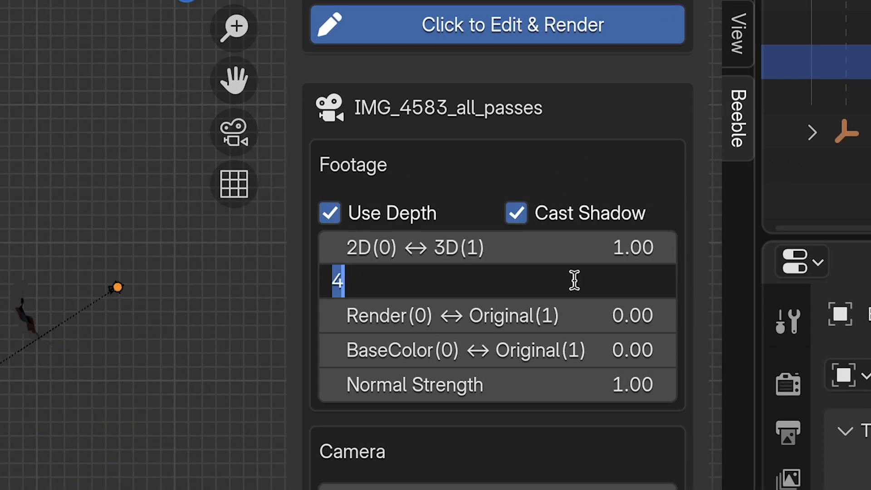
{"action": "type", "text": "5"}
{"action": "key", "text": "Return"}
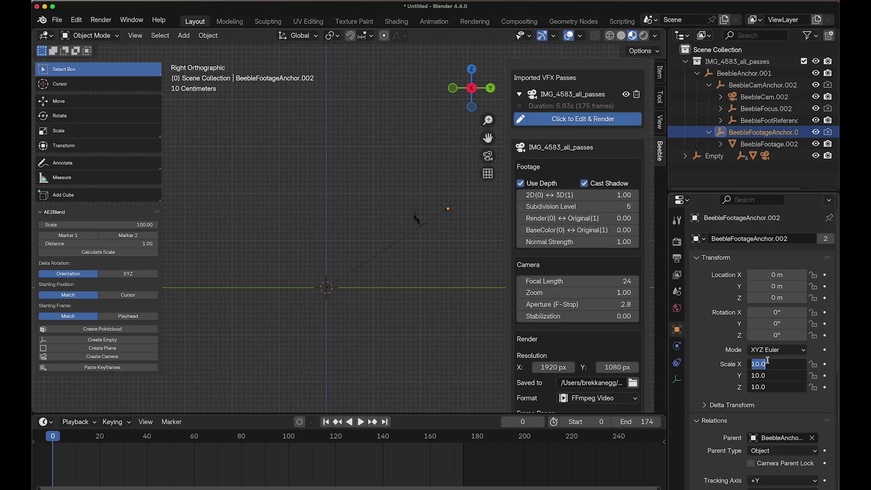
Scale BeebleFootageAnchor.002 to 42 on all axes and check it through the camera.
{"action": "left_click_drag", "start_coordinate": [777, 387], "coordinate": [767, 363]}
{"action": "type", "text": "4"}
{"action": "key", "text": "Return"}
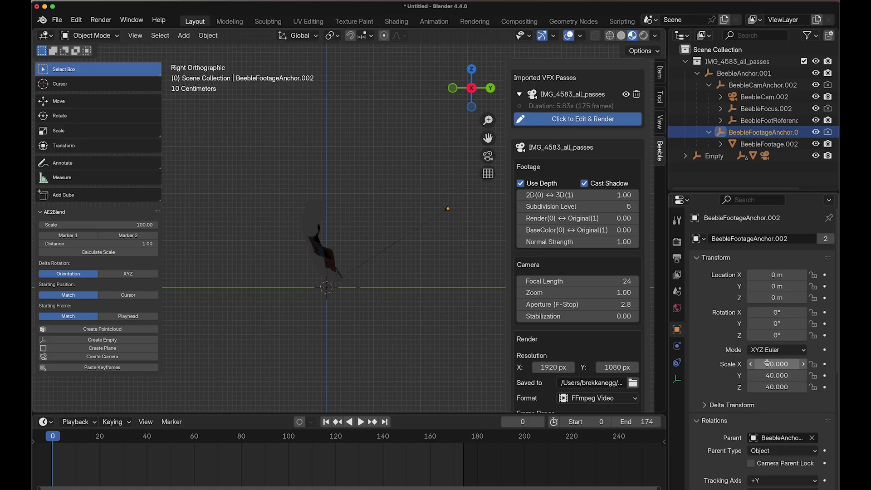
{"action": "key", "text": "super+z"}
{"action": "key", "text": "super+shift+z"}
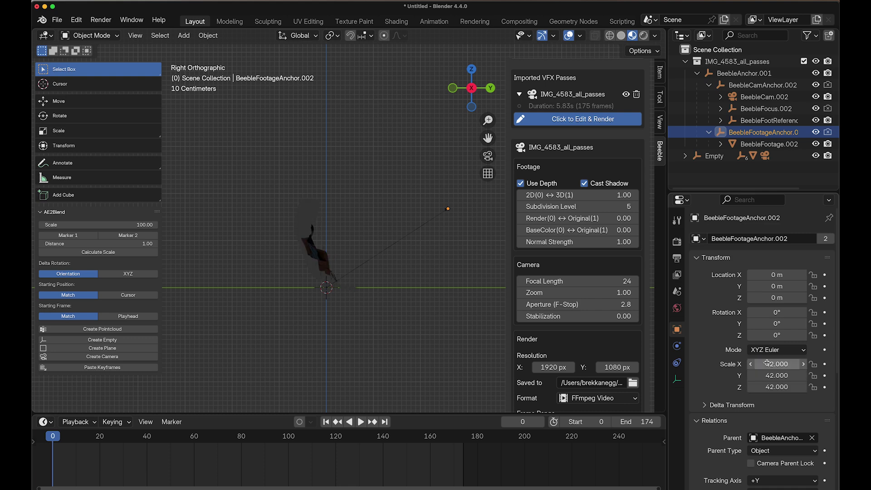
{"action": "left_click", "coordinate": [490, 158]}
{"action": "key", "text": "KP_3"}
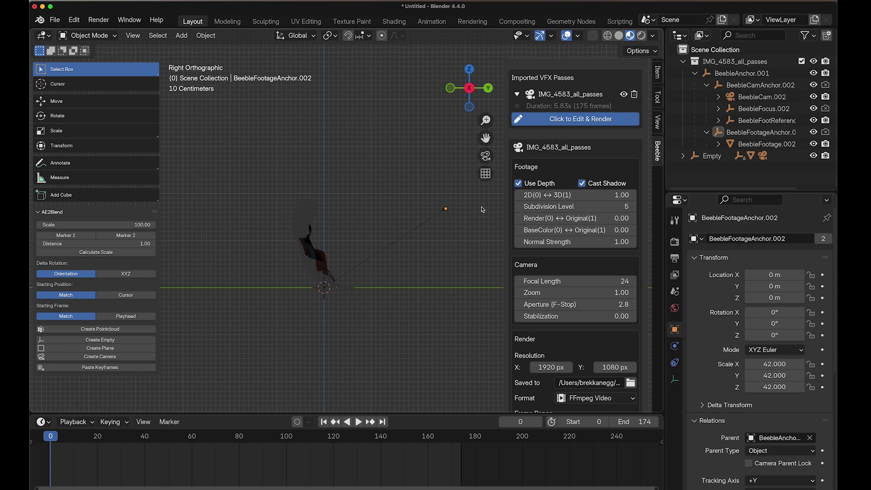
Import the floor .glb and the Sketchfab table model via glTF 2.0.
{"action": "key", "text": "KP_0"}
{"action": "key", "text": "KP_0"}
{"action": "left_click", "coordinate": [54, 20]}
{"action": "mouse_move", "coordinate": [76, 187]}
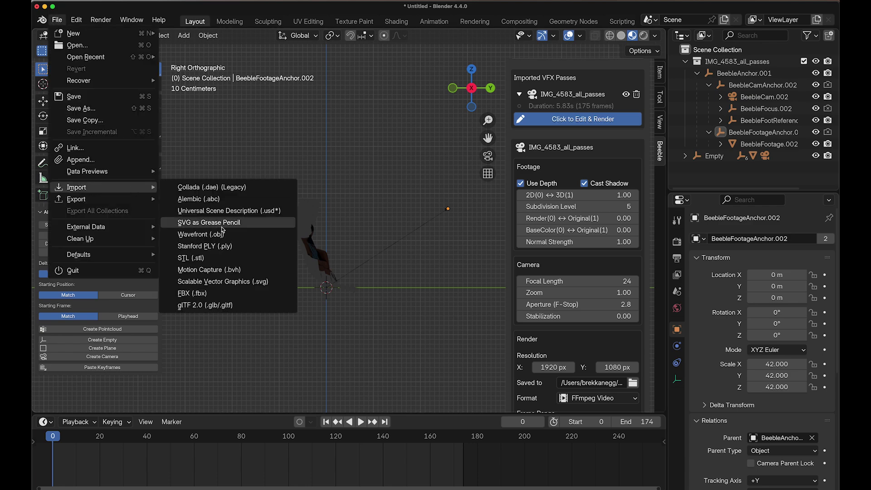
{"action": "left_click", "coordinate": [205, 304]}
{"action": "double_click", "coordinate": [340, 141]}
{"action": "left_click", "coordinate": [487, 156]}
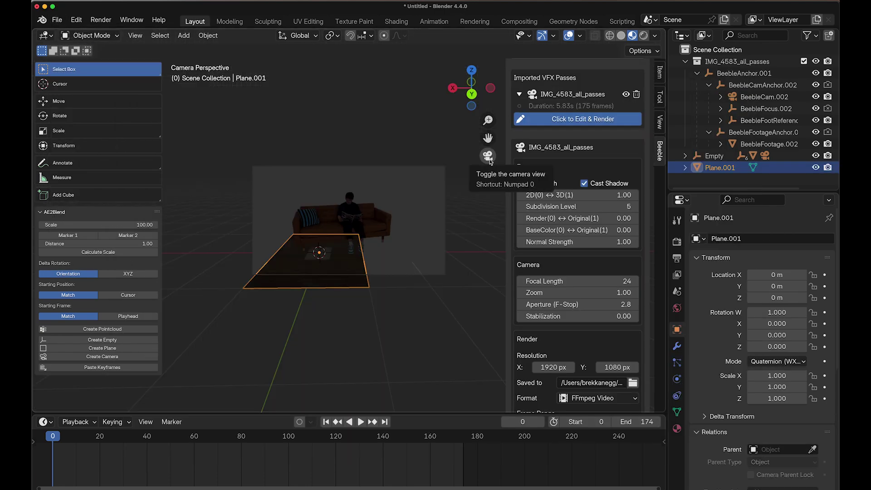
{"action": "key", "text": "ctrl+KP_1"}
{"action": "left_click", "coordinate": [504, 255]}
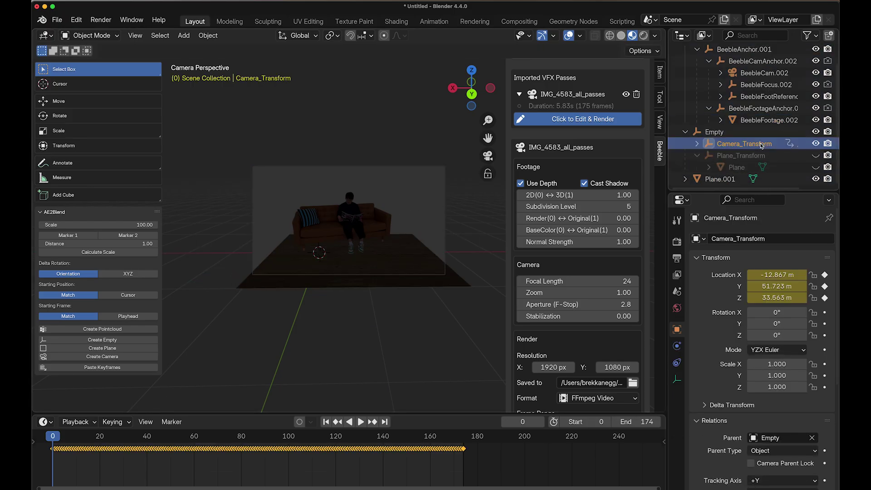
{"action": "left_click", "coordinate": [57, 19]}
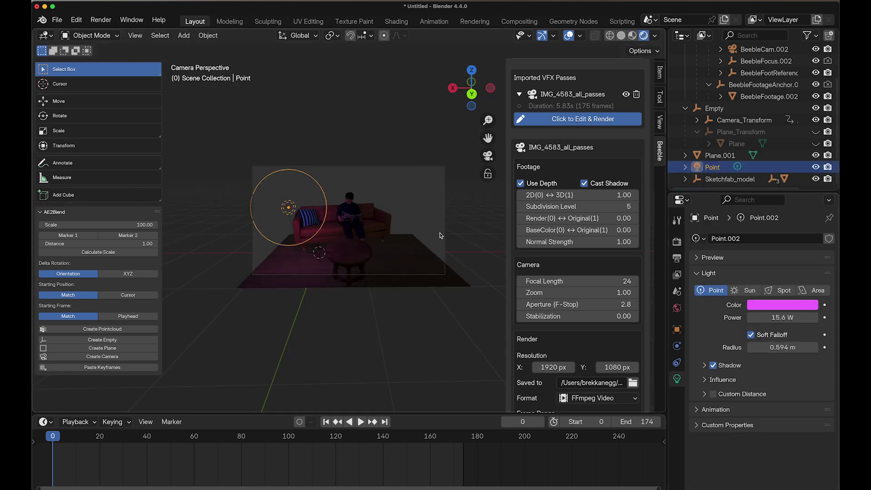
Raise a point light vertically and make its colour blue.
{"action": "key", "text": "g"}
{"action": "key", "text": "z"}
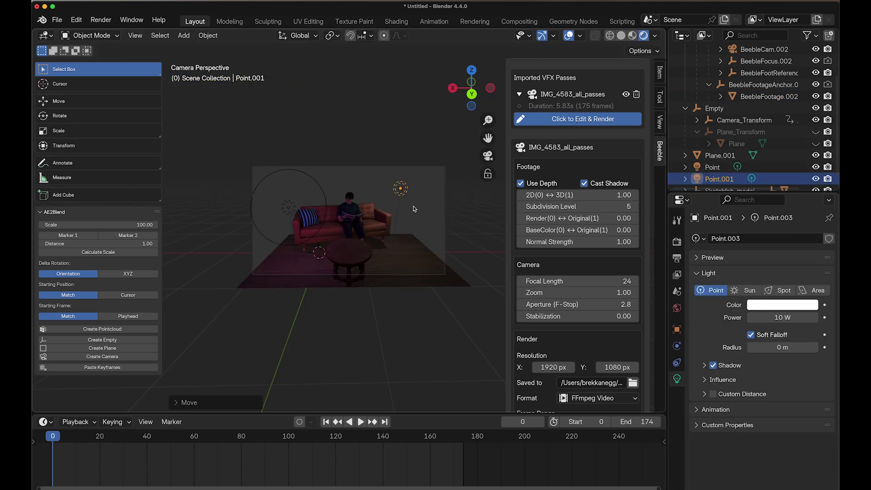
{"action": "left_click", "coordinate": [418, 271]}
{"action": "left_click", "coordinate": [782, 305]}
{"action": "left_click", "coordinate": [771, 227]}
Select the footage object and inspect the scene from the back view.
{"action": "scroll", "coordinate": [744, 172], "scroll_direction": "down", "scroll_amount": 1}
{"action": "left_click", "coordinate": [471, 94]}
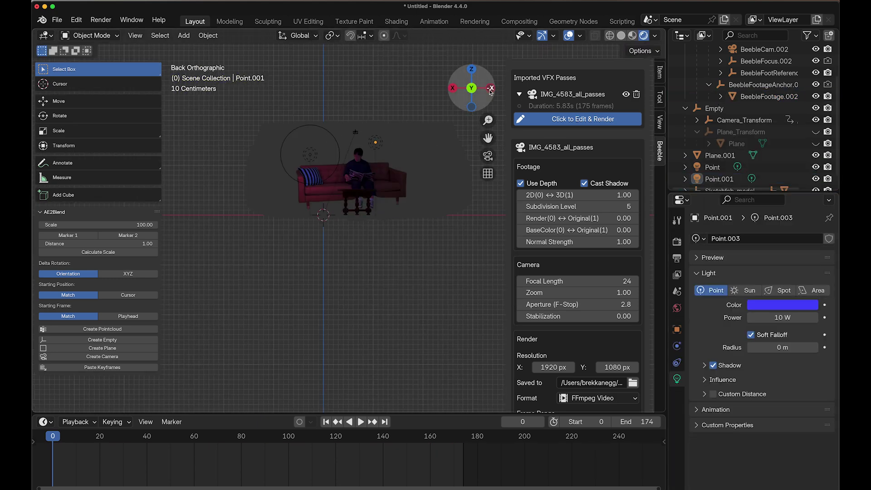
{"action": "left_click", "coordinate": [708, 180]}
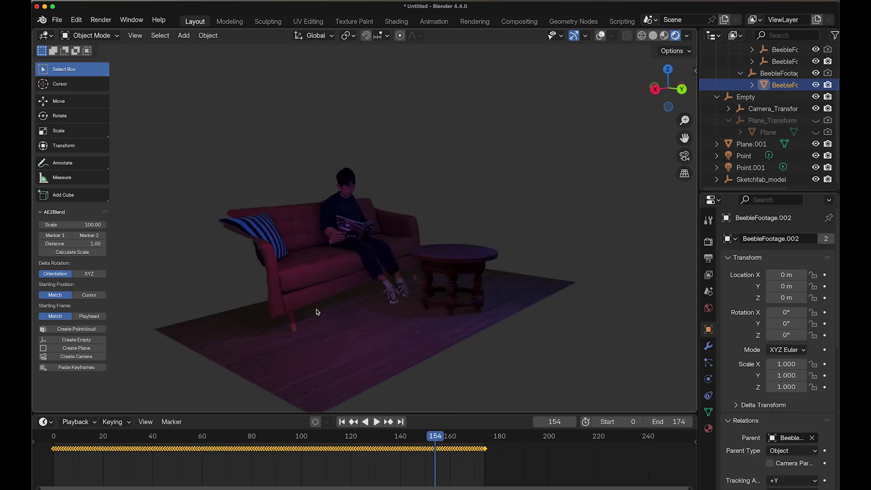
{"action": "scroll", "coordinate": [317, 309], "scroll_direction": "right", "scroll_amount": 6}
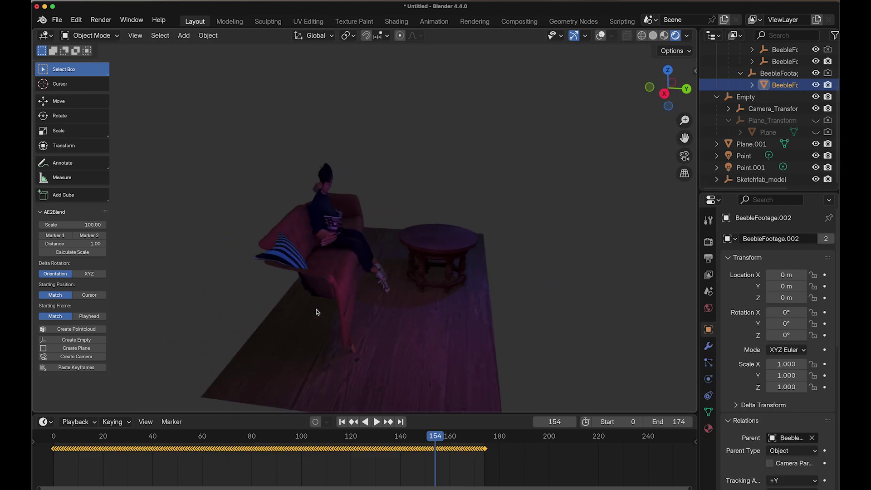
{"action": "scroll", "coordinate": [317, 312], "scroll_direction": "right", "scroll_amount": 5}
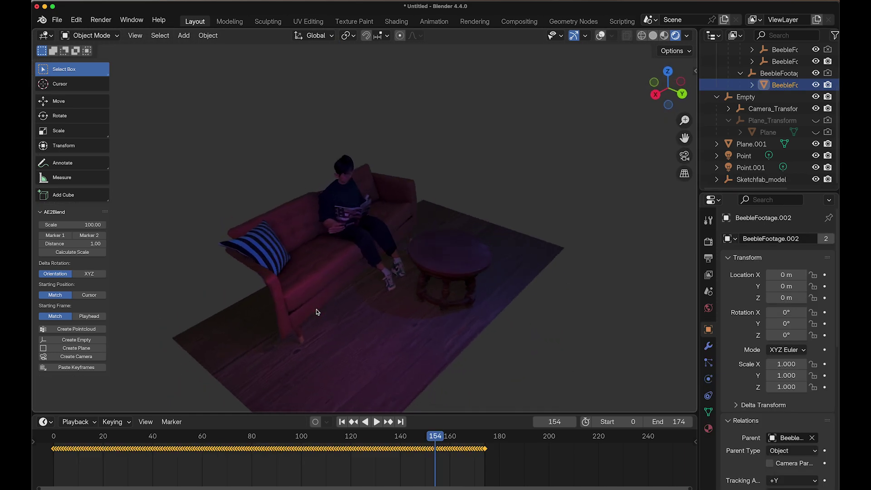
{"action": "scroll", "coordinate": [434, 255], "scroll_direction": "right", "scroll_amount": 5}
{"action": "scroll", "coordinate": [434, 255], "scroll_direction": "right", "scroll_amount": 6}
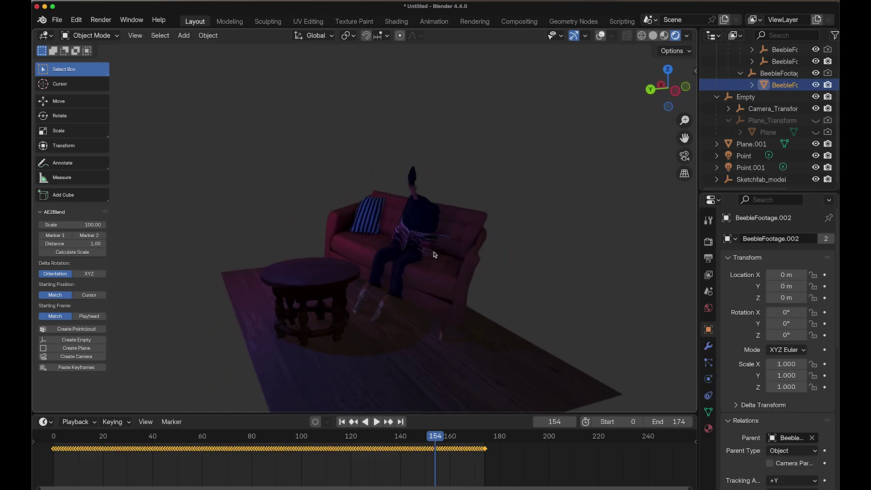
{"action": "scroll", "coordinate": [434, 254], "scroll_direction": "left", "scroll_amount": 6}
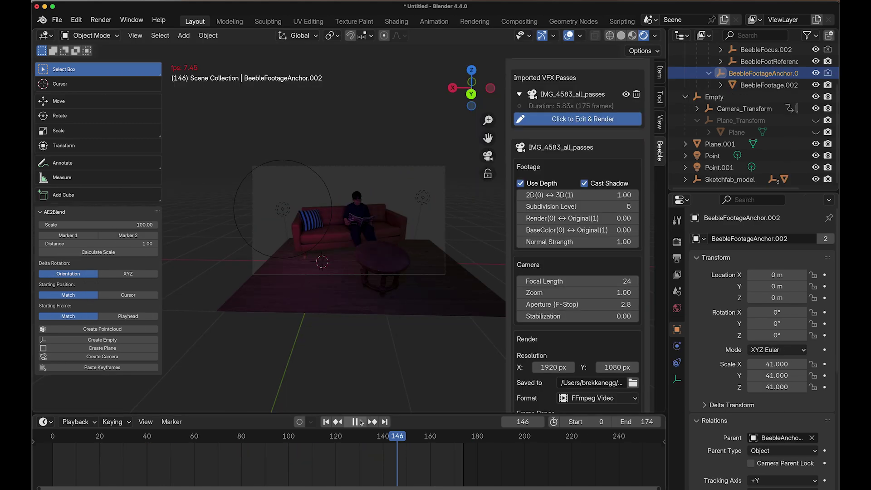